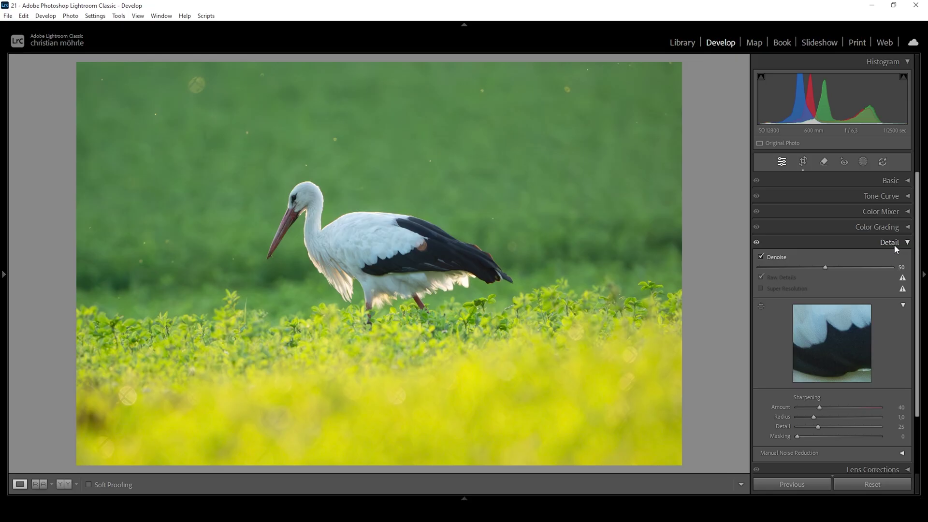
# - Set the photo's global Shadows to -13, Whites to +21 and Blacks to +9, checking for highlight clipping
pyautogui.click(894, 249)
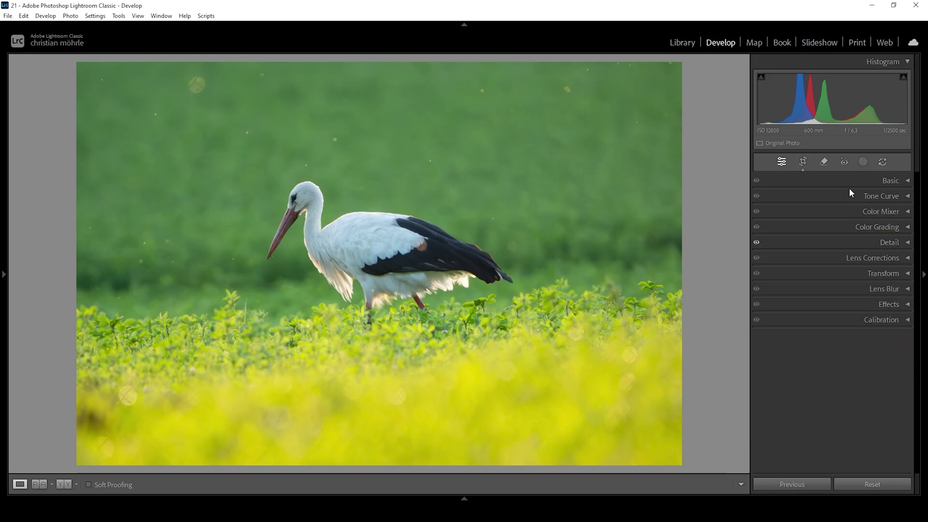
pyautogui.click(883, 181)
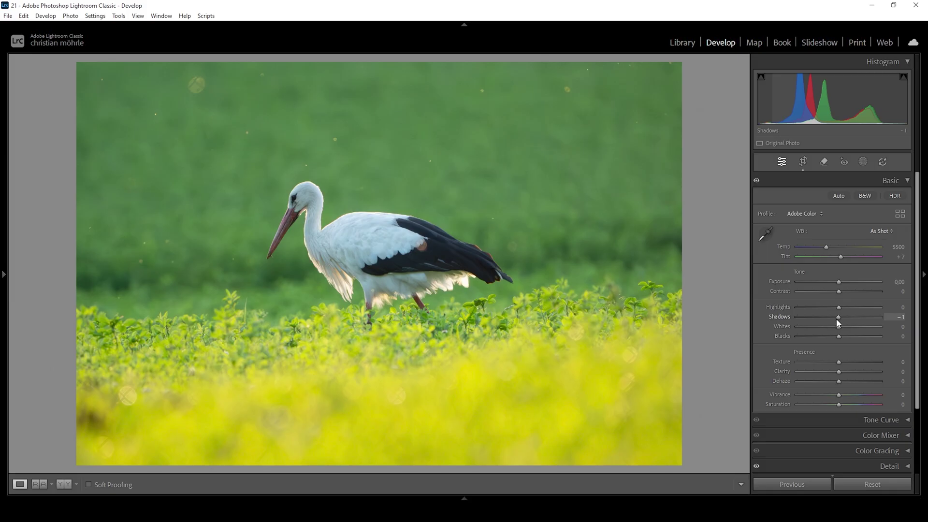
pyautogui.moveTo(835, 318); pyautogui.dragTo(833, 318)
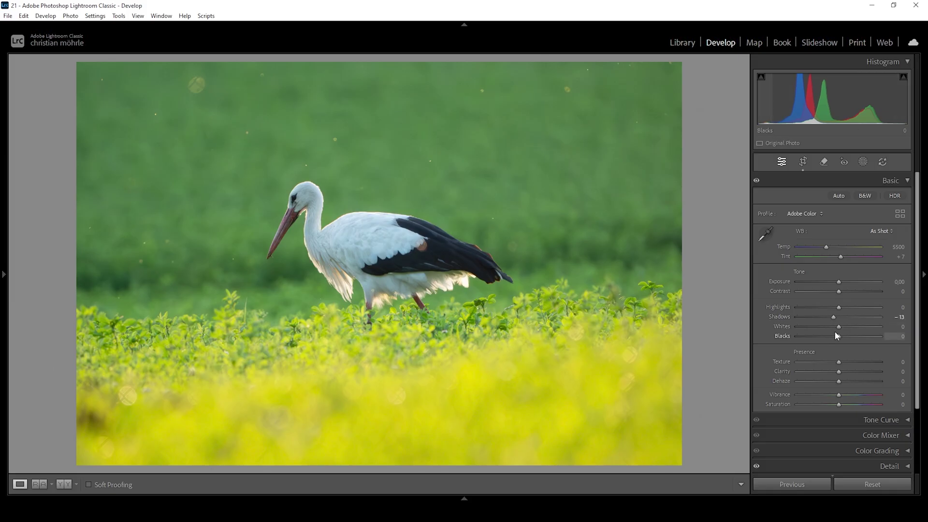
pyautogui.moveTo(839, 330); pyautogui.dragTo(846, 327)
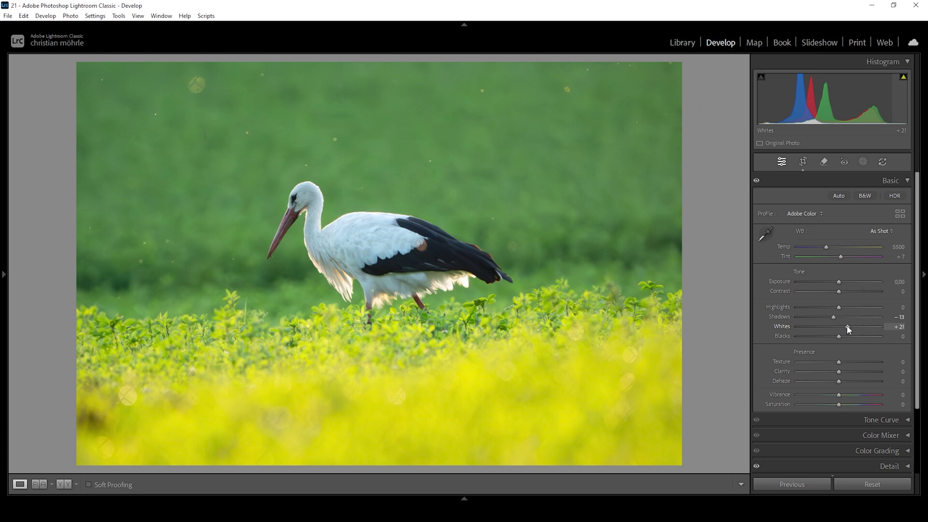
pyautogui.click(903, 77)
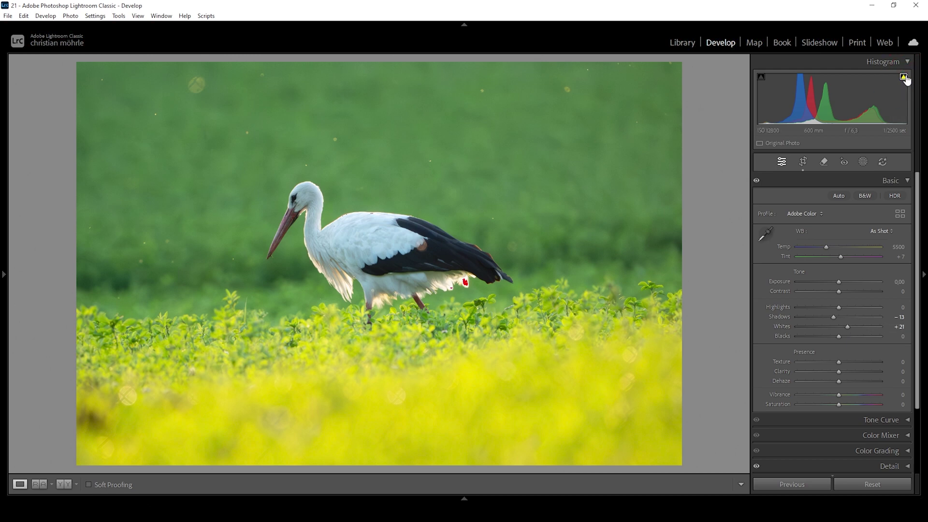
pyautogui.click(905, 79)
pyautogui.click(841, 335)
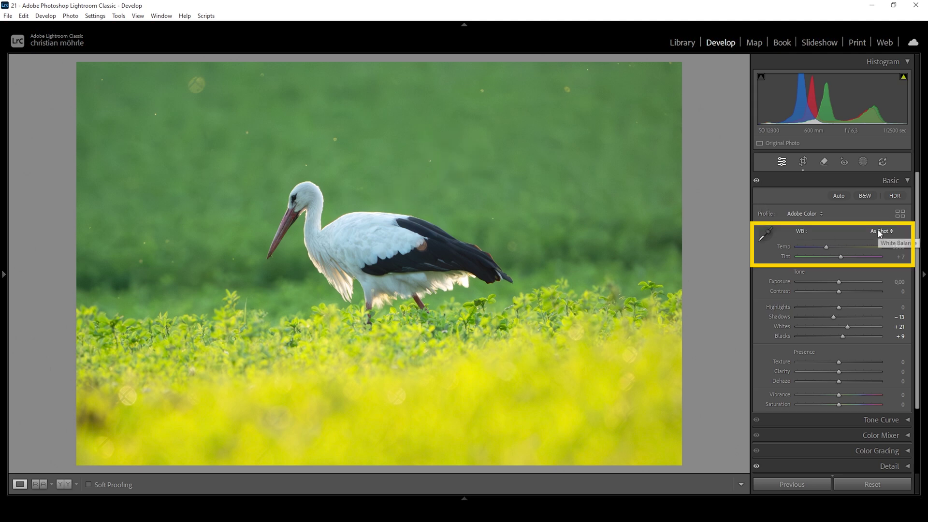
# - Warm the photo's white balance by setting Temp to 6450 and Tint to +42
pyautogui.moveTo(826, 247); pyautogui.dragTo(835, 249)
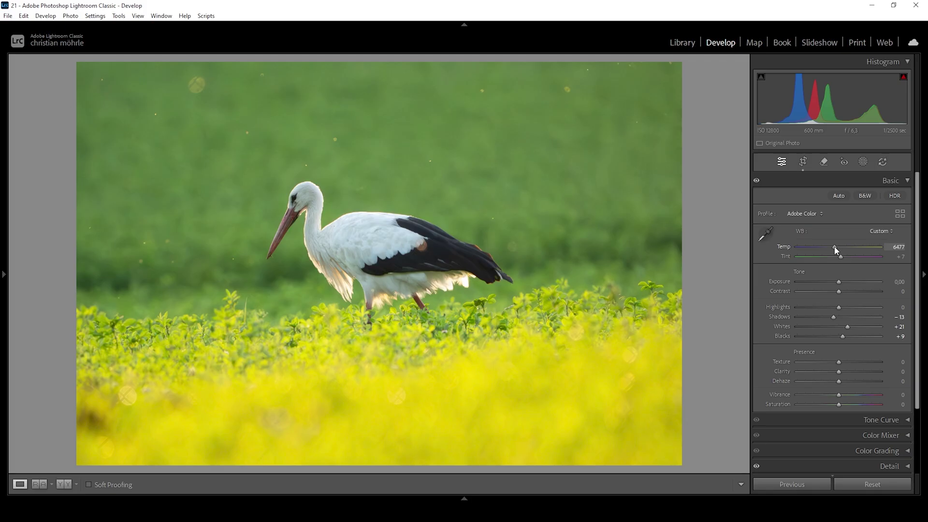
pyautogui.moveTo(835, 249); pyautogui.dragTo(835, 251)
pyautogui.click(892, 247)
pyautogui.write('6450')
pyautogui.press('Return')
pyautogui.moveTo(841, 256); pyautogui.dragTo(847, 256)
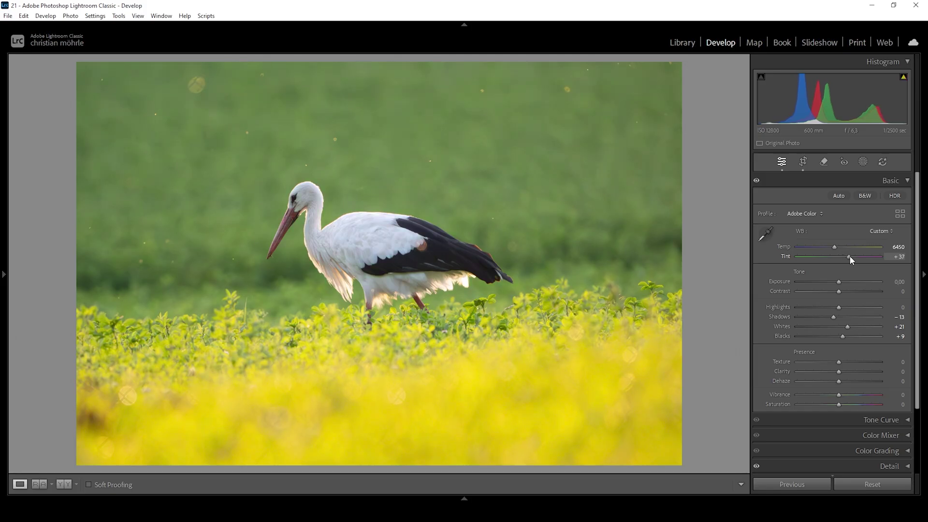
pyautogui.moveTo(849, 256); pyautogui.dragTo(850, 256)
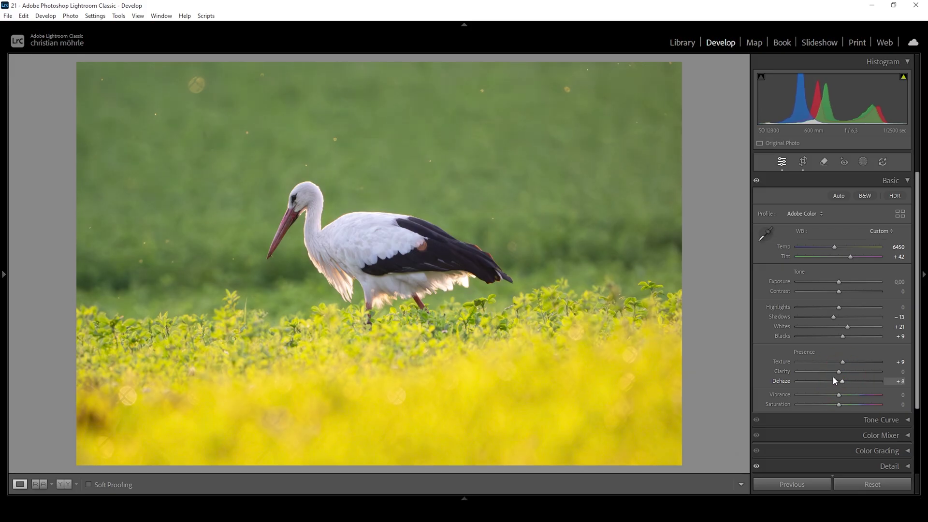
# - Set Texture to +9, Clarity to -5 and Dehaze to +8, and compare the photo before and after the edits
pyautogui.moveTo(839, 373); pyautogui.dragTo(835, 375)
pyautogui.moveTo(835, 371); pyautogui.dragTo(838, 370)
pyautogui.click(66, 485)
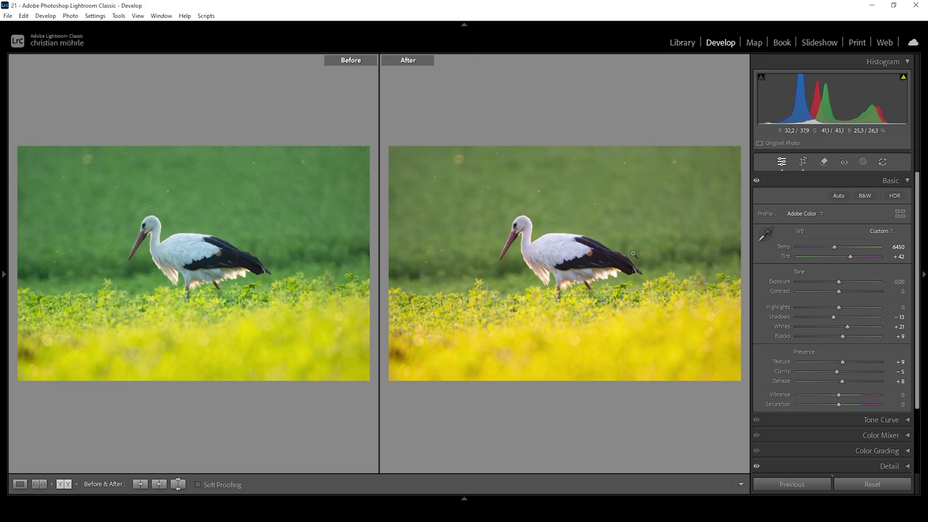
pyautogui.click(20, 484)
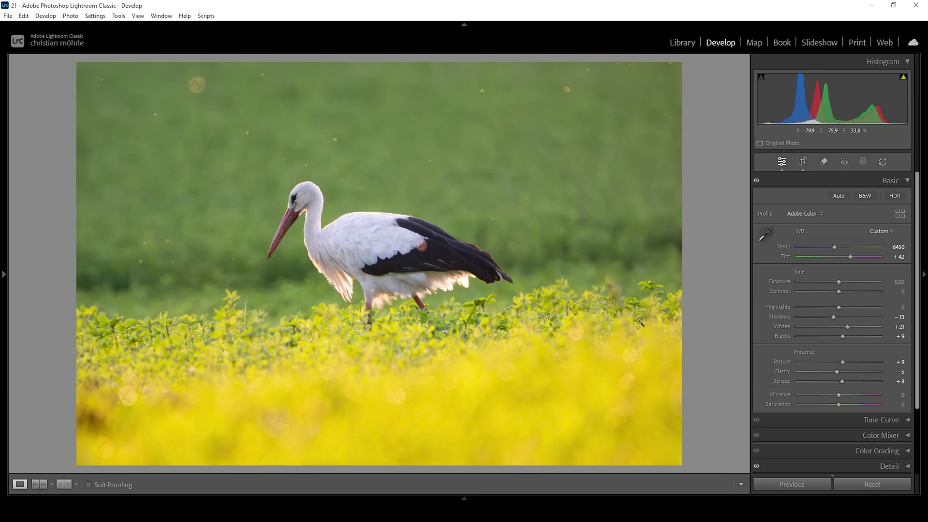
# - Add a linear gradient mask over the upper background, fading out below the stork, and subtract the subject from it
pyautogui.click(864, 162)
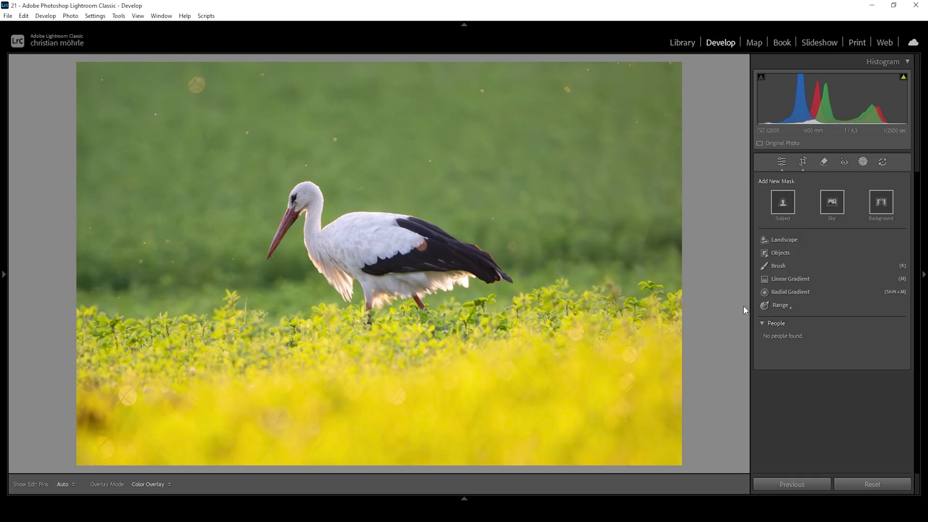
pyautogui.click(805, 280)
pyautogui.moveTo(376, 218); pyautogui.dragTo(378, 333)
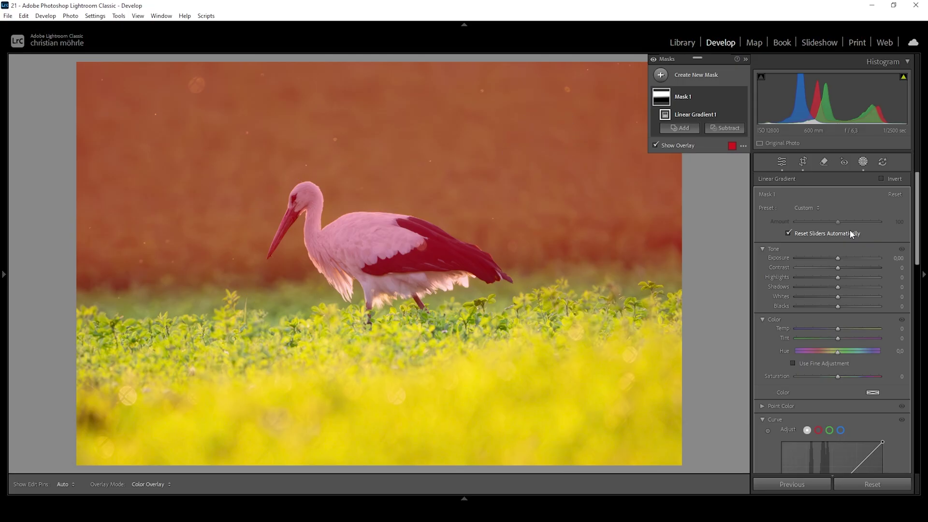
pyautogui.moveTo(343, 130)
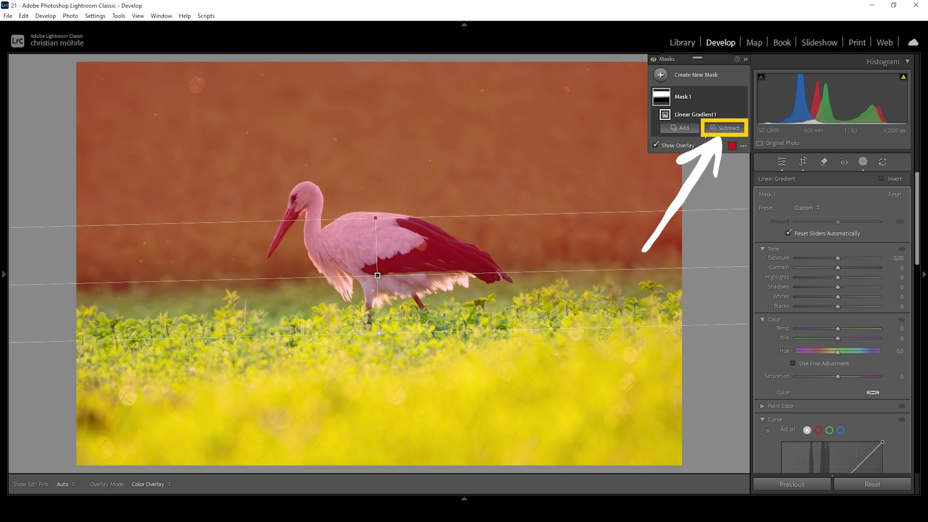
pyautogui.click(724, 128)
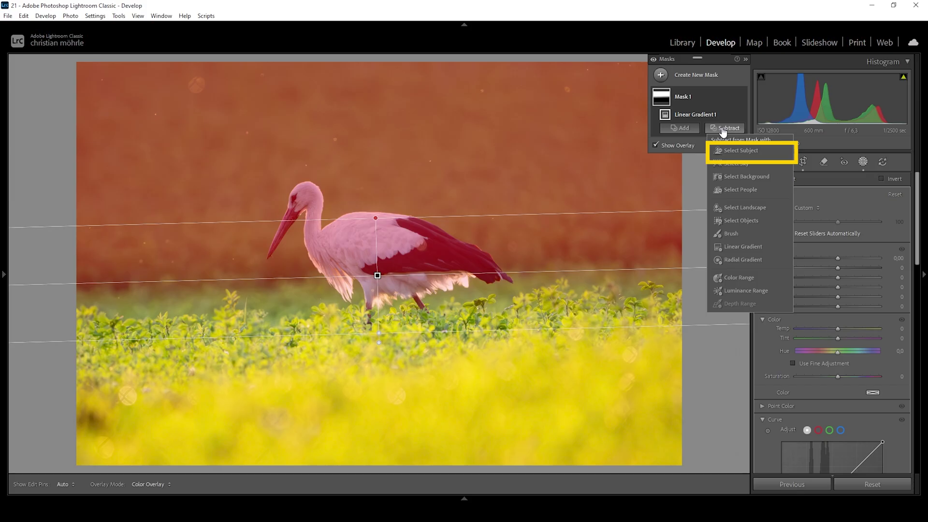
pyautogui.click(741, 151)
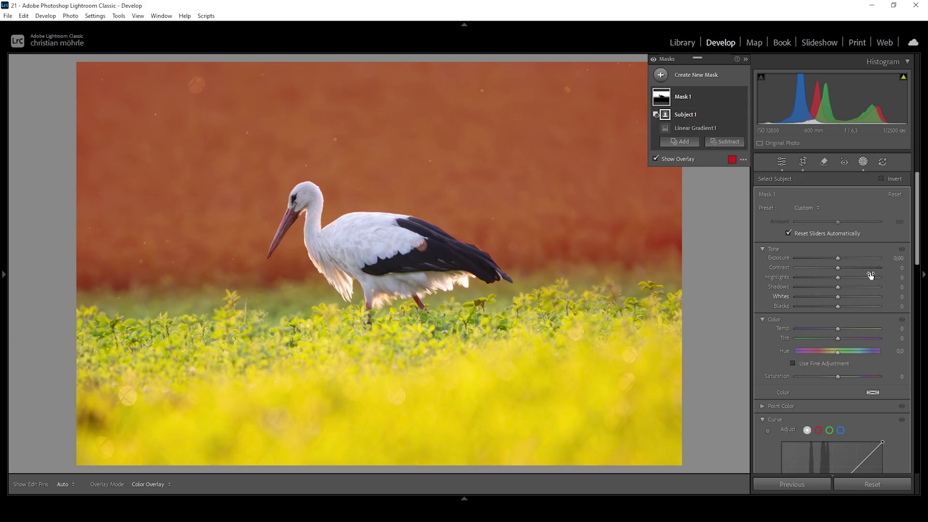
# - Set the background mask's Exposure to -0.56, Contrast to 14, Shadows to -22 and Whites to 16
pyautogui.moveTo(838, 261); pyautogui.dragTo(832, 260)
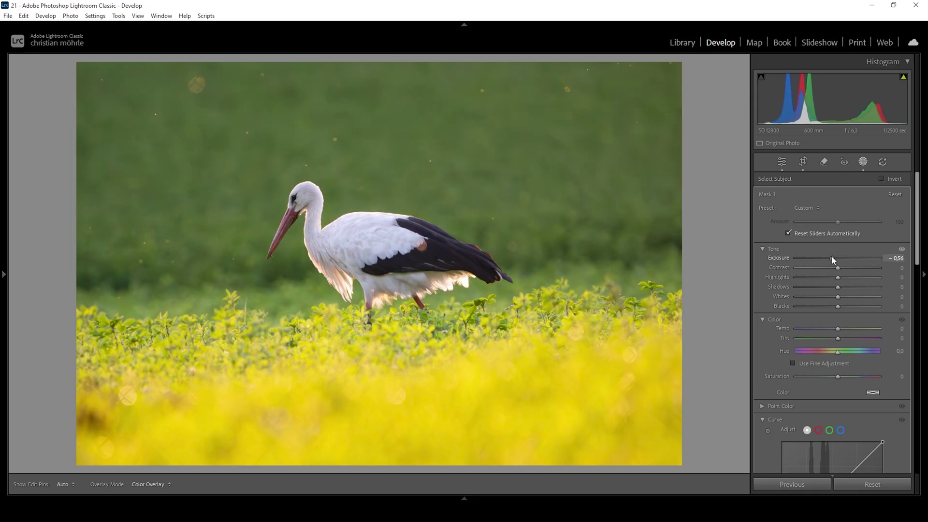
pyautogui.moveTo(831, 255); pyautogui.dragTo(843, 269)
pyautogui.moveTo(837, 287); pyautogui.dragTo(828, 289)
pyautogui.moveTo(837, 297); pyautogui.dragTo(842, 297)
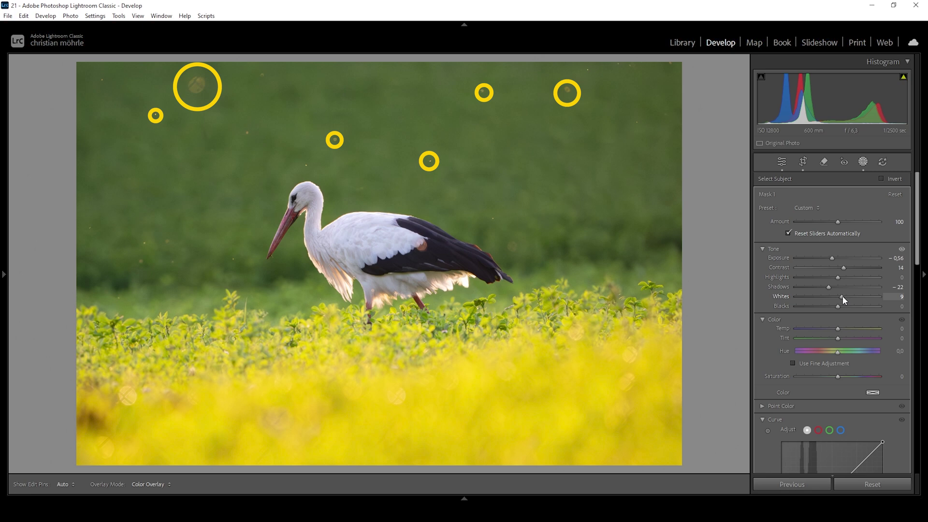
pyautogui.moveTo(843, 299); pyautogui.dragTo(843, 300)
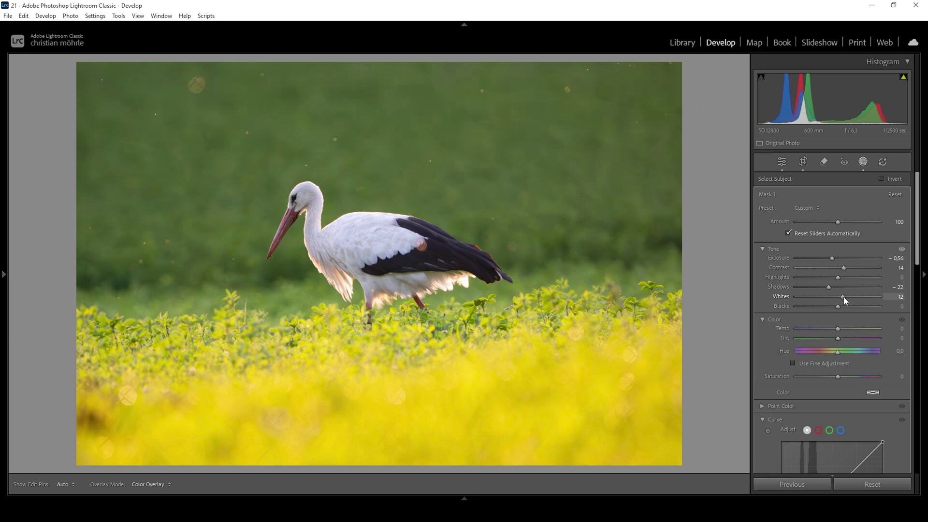
pyautogui.moveTo(845, 297); pyautogui.dragTo(846, 297)
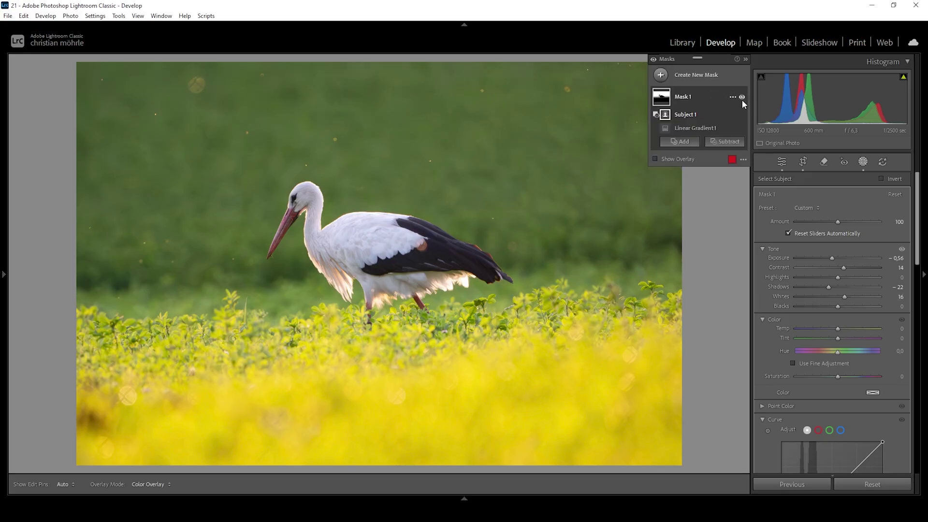
# - Compare the photo with and without the background mask, and lower that mask's Texture
pyautogui.click(743, 99)
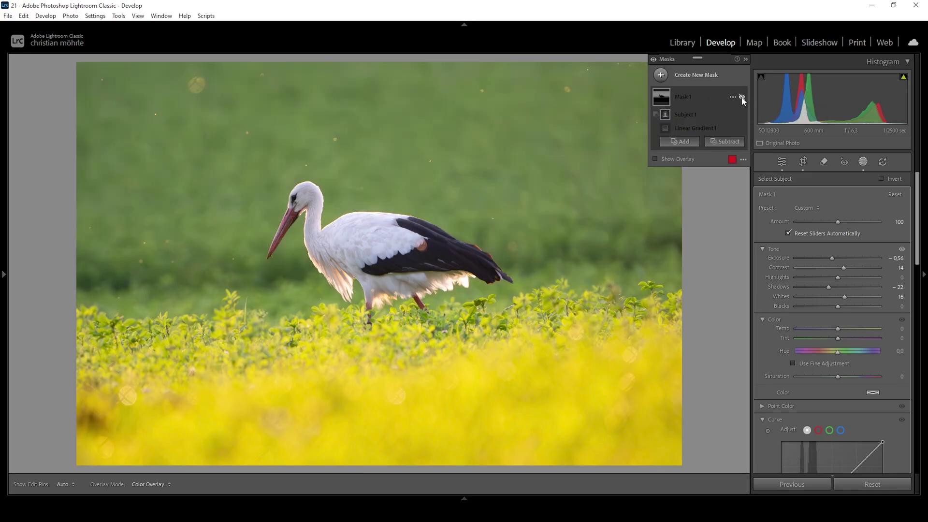
pyautogui.click(743, 99)
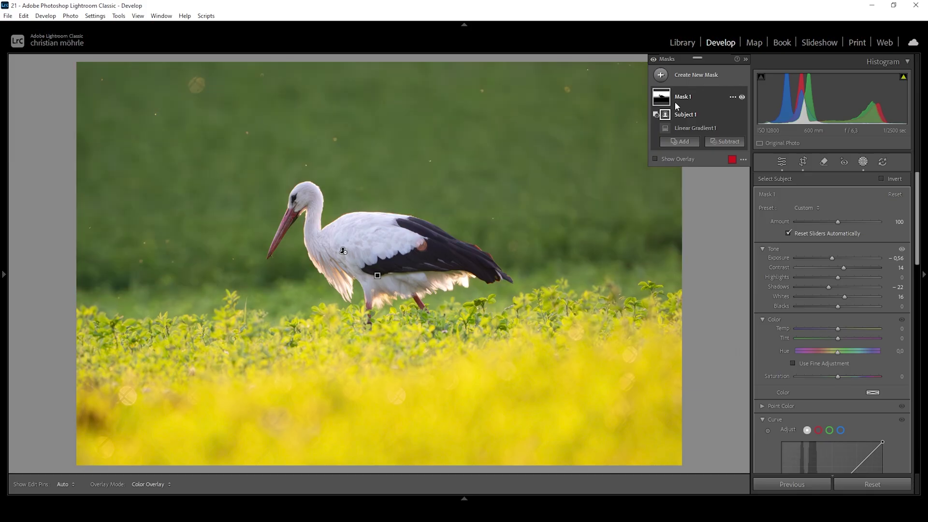
pyautogui.scroll(-5, 802, 309)
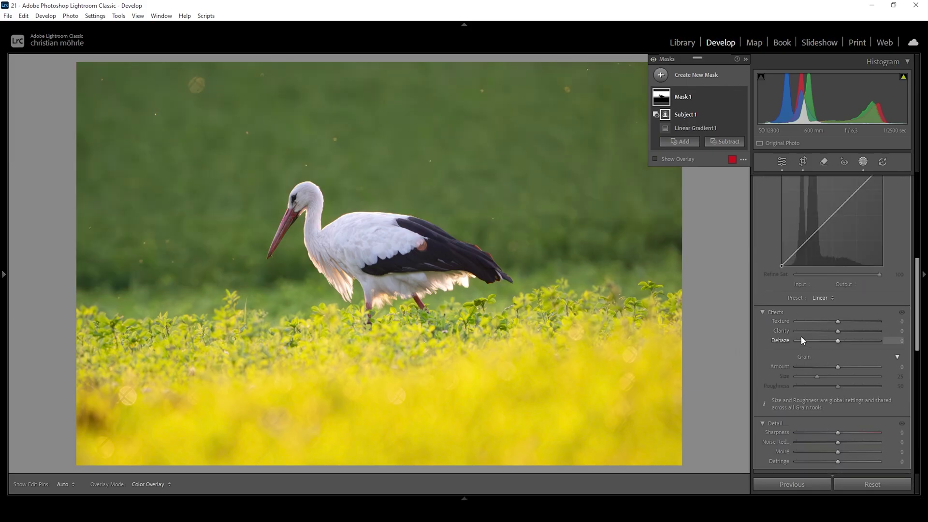
pyautogui.moveTo(837, 321); pyautogui.dragTo(828, 322)
# - Add a second linear gradient mask from the photo's upper edge down to the stork's back, tilt it slightly, and subtract the subject
pyautogui.click(661, 75)
pyautogui.click(661, 74)
pyautogui.click(661, 76)
pyautogui.click(711, 190)
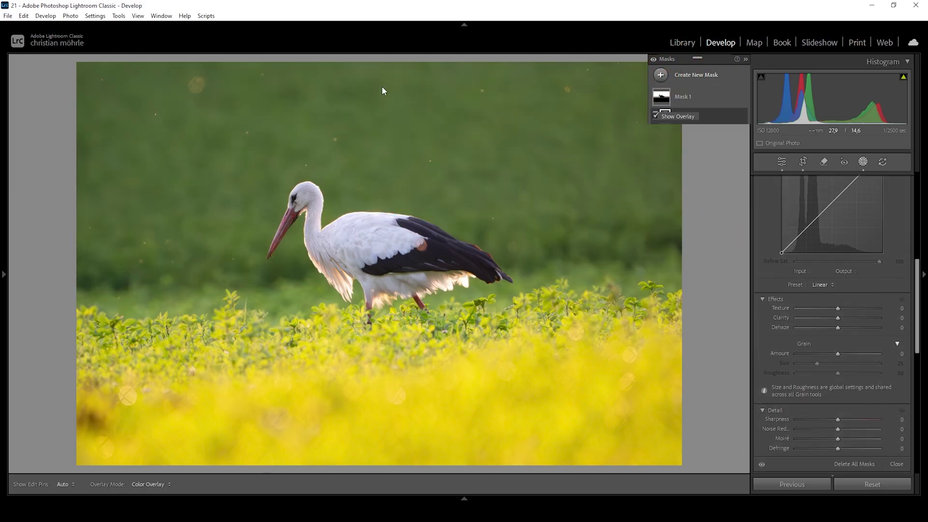
pyautogui.moveTo(378, 62); pyautogui.dragTo(398, 230)
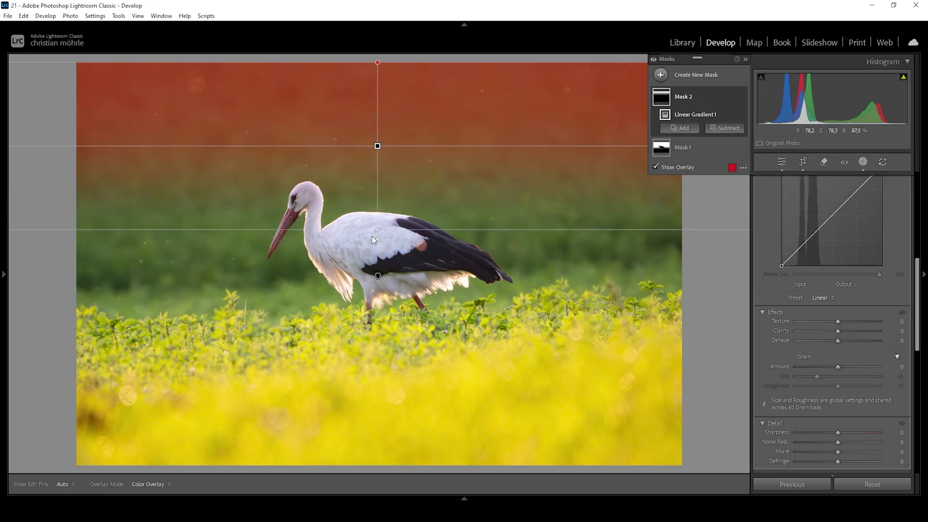
pyautogui.moveTo(380, 230); pyautogui.dragTo(385, 217)
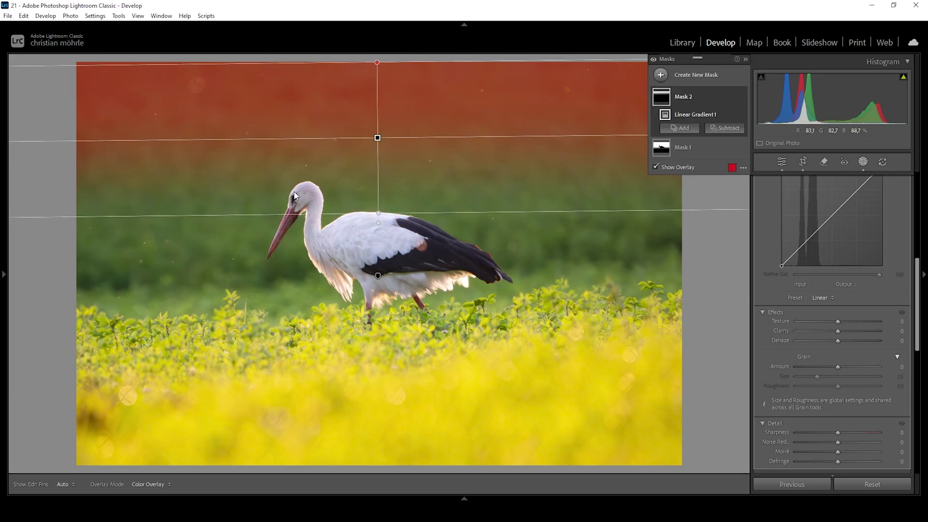
pyautogui.click(735, 149)
pyautogui.click(734, 147)
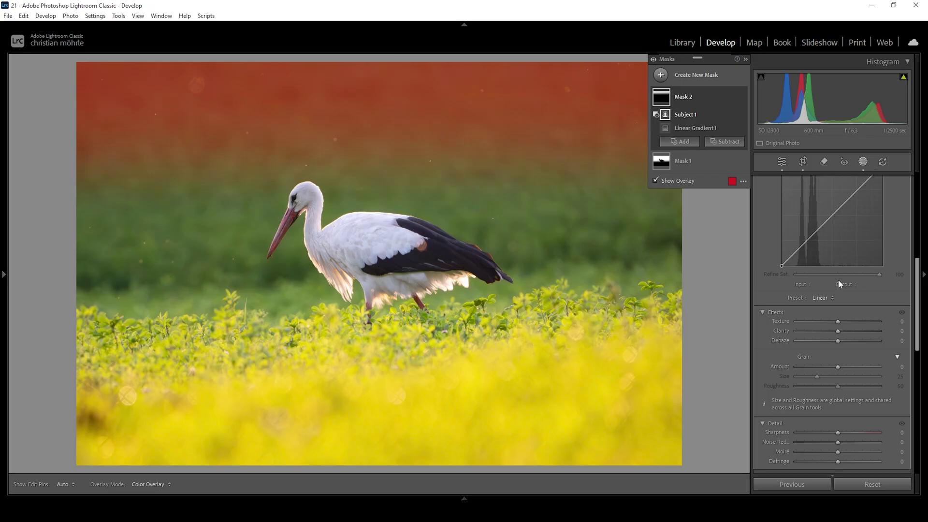
# - Darken the second gradient mask by setting its Exposure to -0.42
pyautogui.scroll(5, 845, 278)
pyautogui.moveTo(839, 257); pyautogui.dragTo(834, 256)
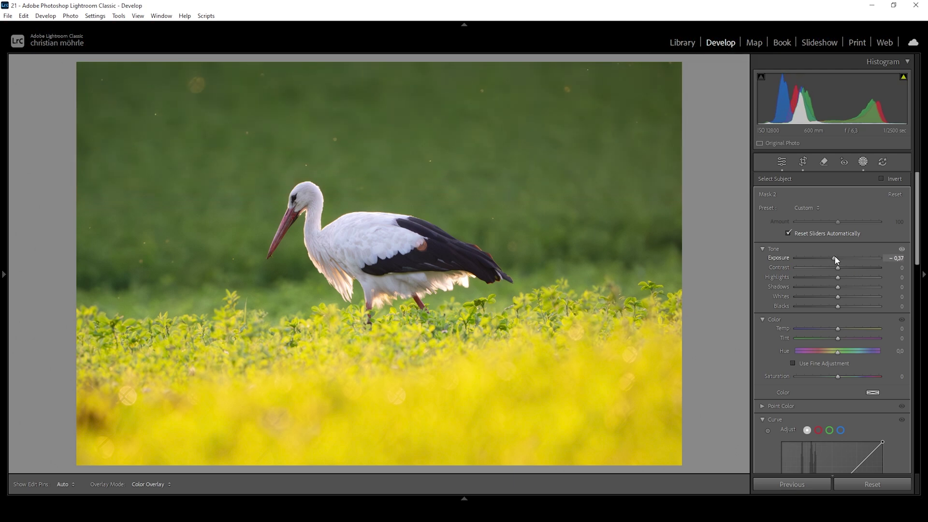
pyautogui.moveTo(834, 256); pyautogui.dragTo(833, 256)
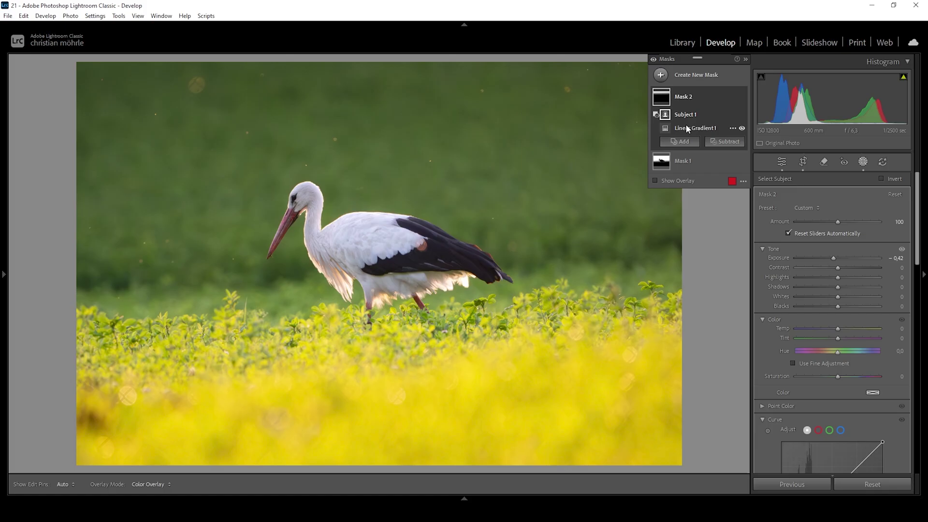
# - Add a third, shorter linear gradient mask from the photo's upper edge to just above the stork's head and set its Exposure to -0.19
pyautogui.click(683, 141)
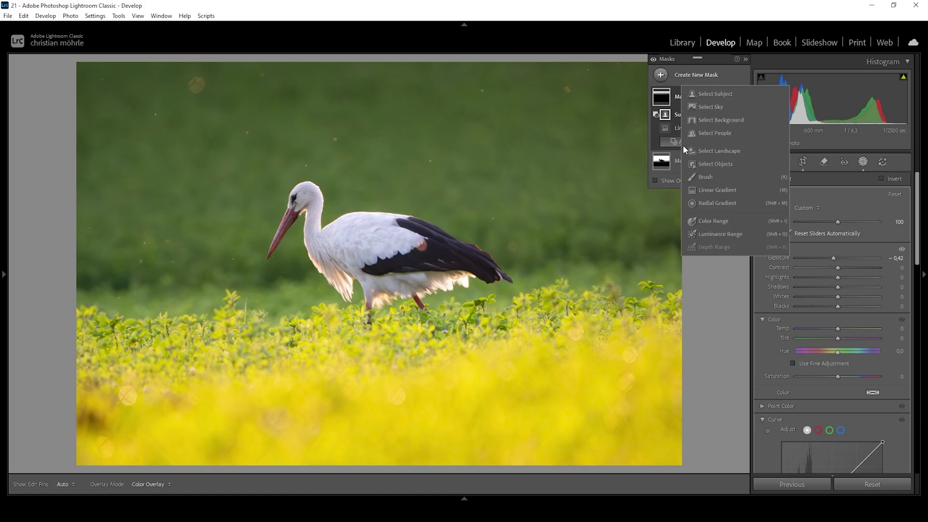
pyautogui.click(711, 192)
pyautogui.moveTo(365, 72); pyautogui.dragTo(369, 171)
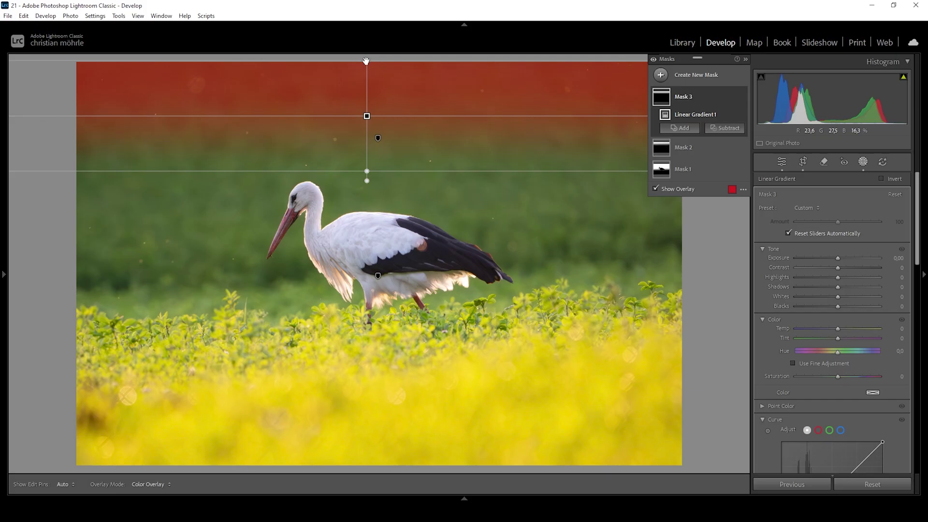
pyautogui.moveTo(837, 259); pyautogui.dragTo(836, 260)
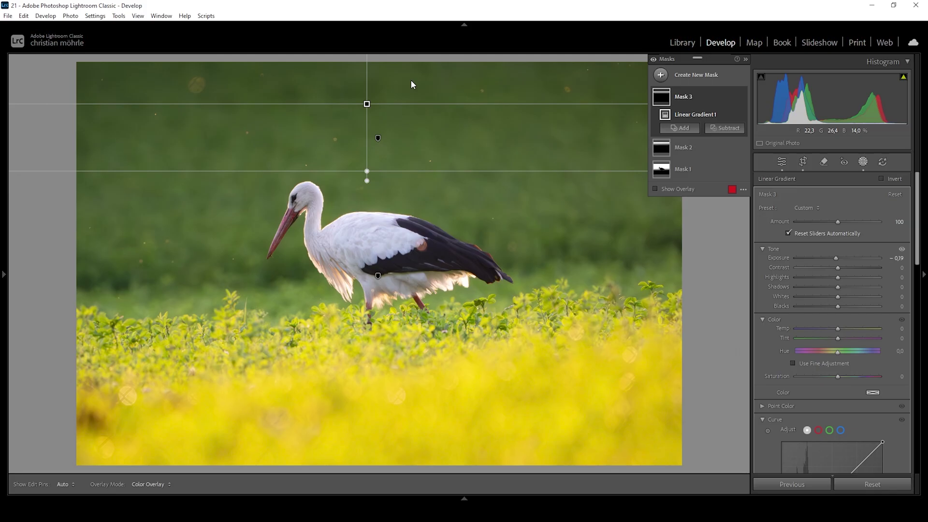
# - Add a fourth linear gradient mask over the yellow foreground, fading upward to the stork's legs, tilted to follow the plant line
pyautogui.click(666, 75)
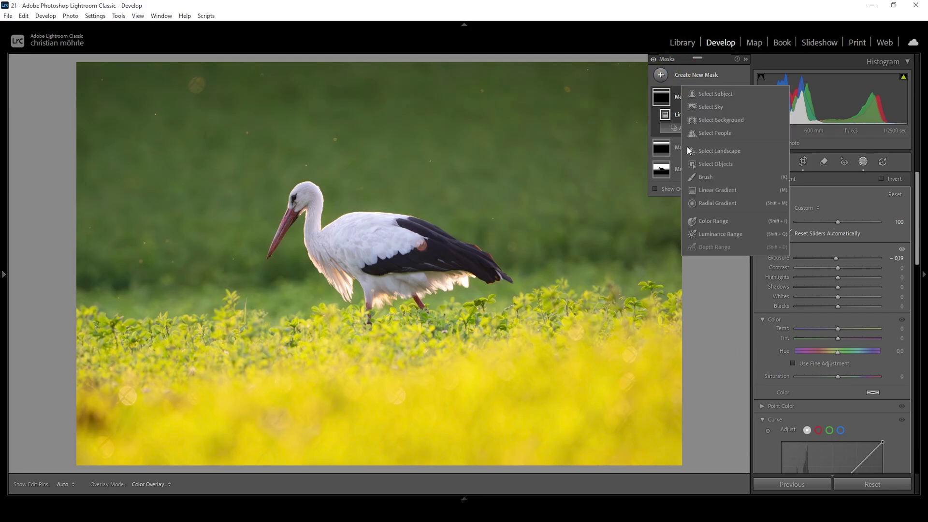
pyautogui.click(731, 188)
pyautogui.moveTo(392, 405); pyautogui.dragTo(388, 301)
pyautogui.moveTo(390, 354); pyautogui.dragTo(392, 350)
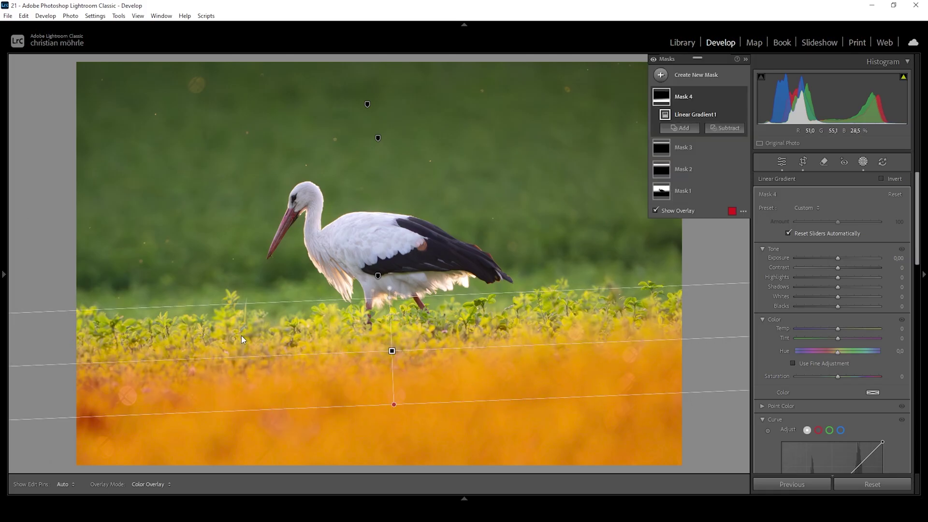
pyautogui.moveTo(392, 351); pyautogui.dragTo(394, 346)
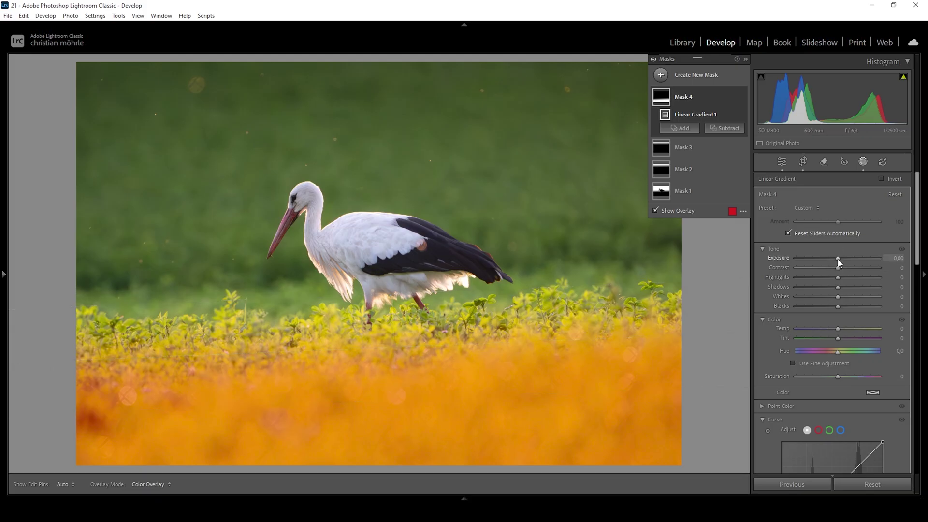
# - Brighten the foreground linear gradient mask by setting its Exposure to 0.74 and Blacks to 21
pyautogui.moveTo(838, 258); pyautogui.dragTo(842, 257)
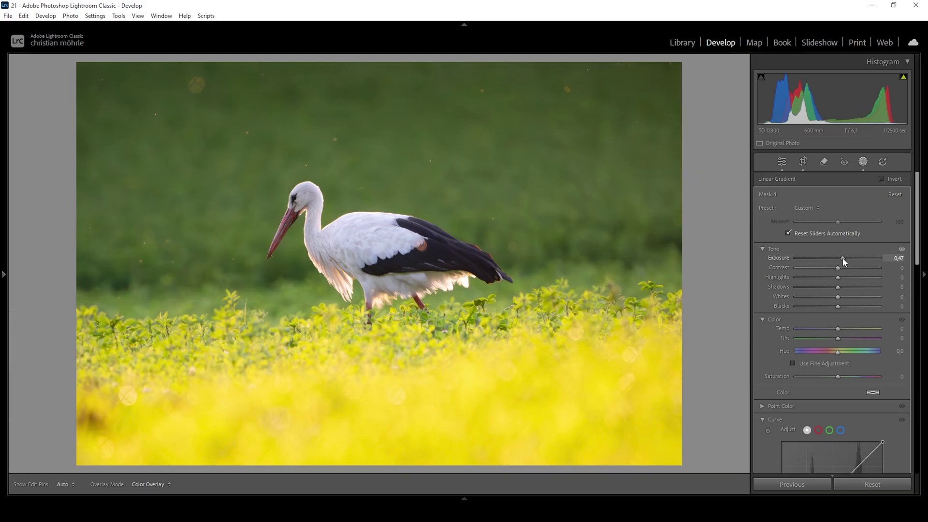
pyautogui.moveTo(843, 257); pyautogui.dragTo(846, 257)
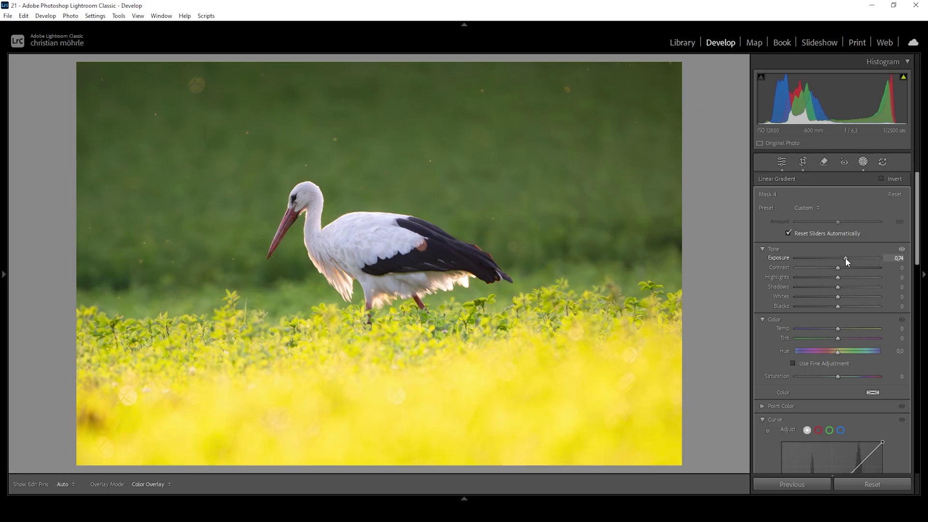
pyautogui.moveTo(845, 257); pyautogui.dragTo(845, 257)
pyautogui.moveTo(838, 307); pyautogui.dragTo(847, 307)
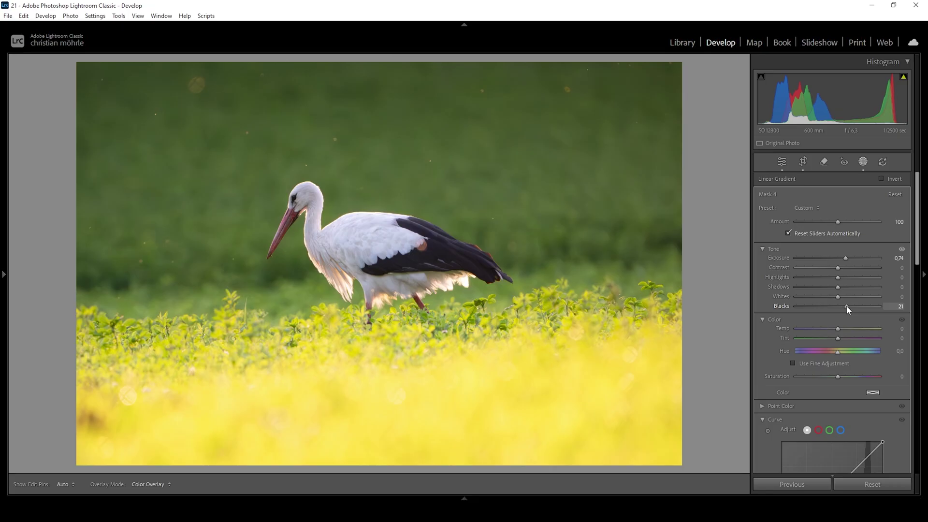
pyautogui.moveTo(841, 306); pyautogui.dragTo(841, 305)
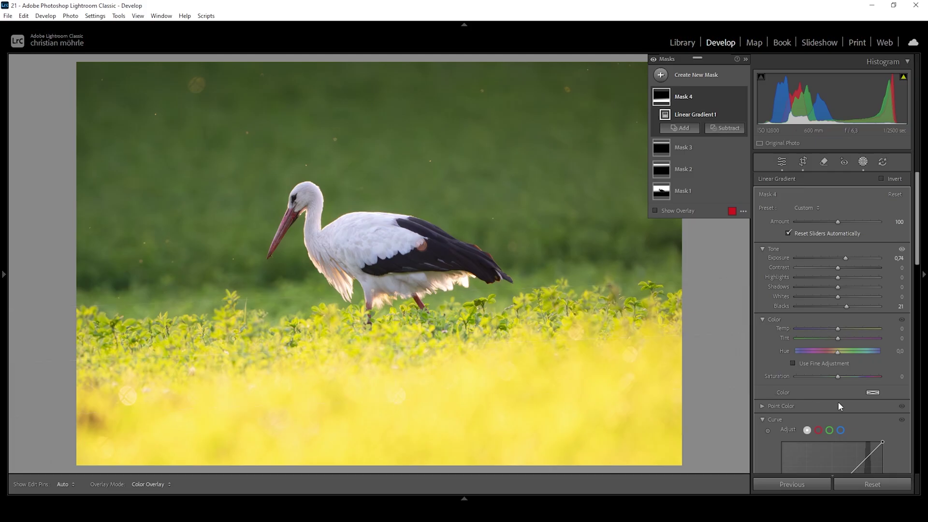
# - Soften the foreground gradient mask by setting its Texture to -100, compare the photo with the mask hidden and shown, and deselect the mask
pyautogui.scroll(-8, 836, 402)
pyautogui.moveTo(837, 318); pyautogui.dragTo(824, 321)
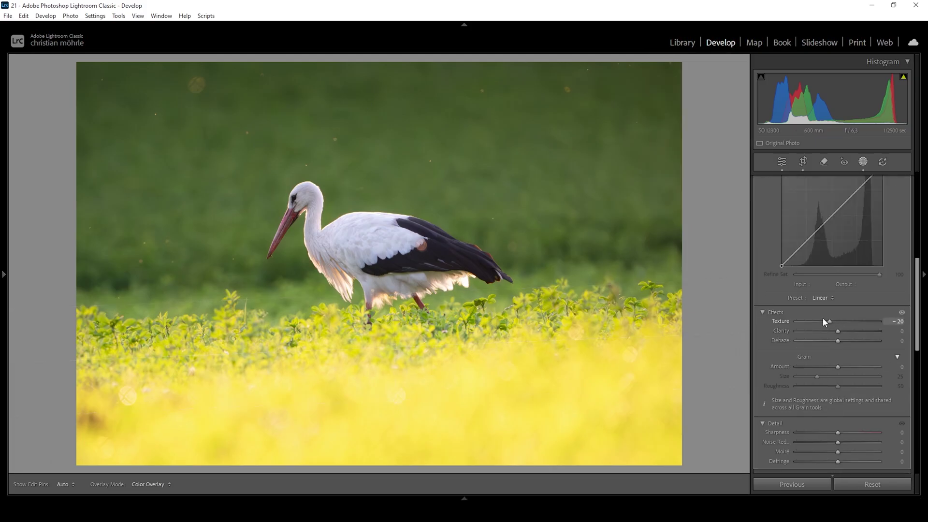
pyautogui.moveTo(723, 317); pyautogui.dragTo(723, 317)
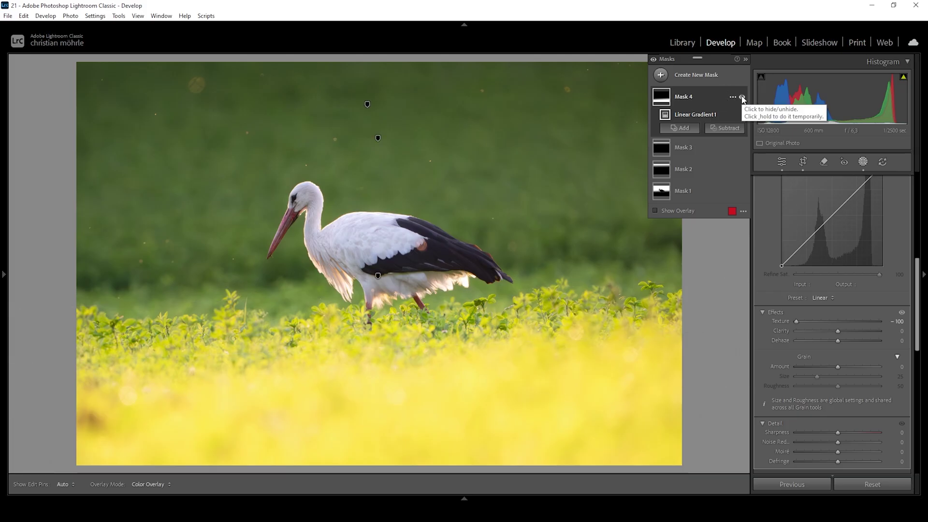
pyautogui.click(743, 99)
pyautogui.click(743, 98)
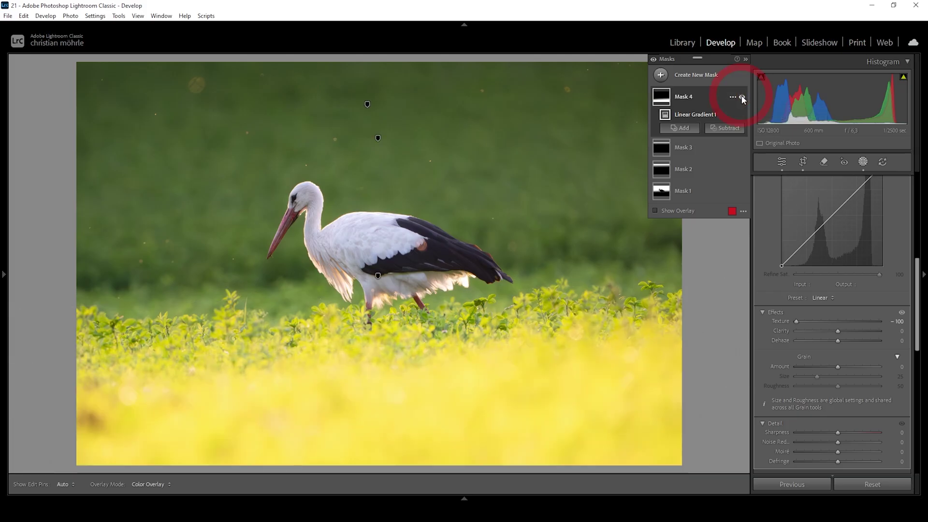
pyautogui.click(680, 218)
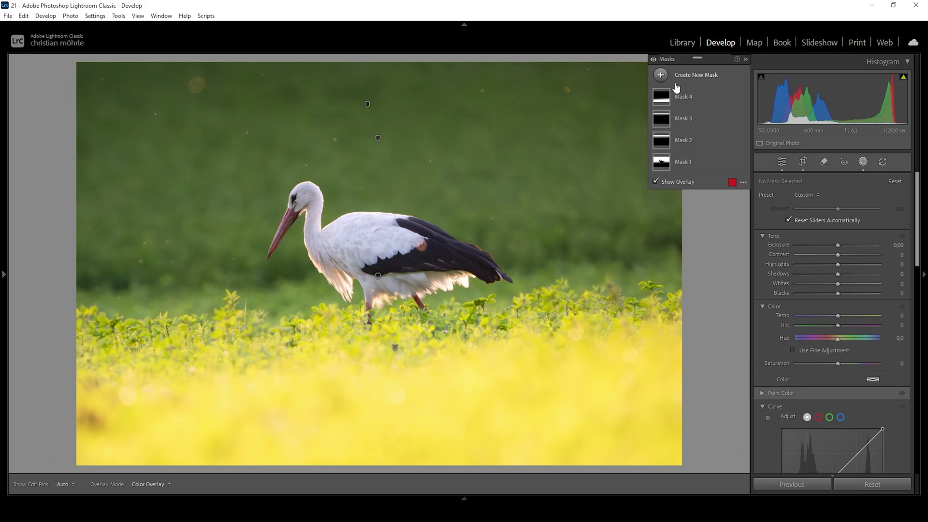
# - Add a subject mask for the stork and set its Temp to 14, Tint to -15 and Saturation to 19
pyautogui.click(661, 74)
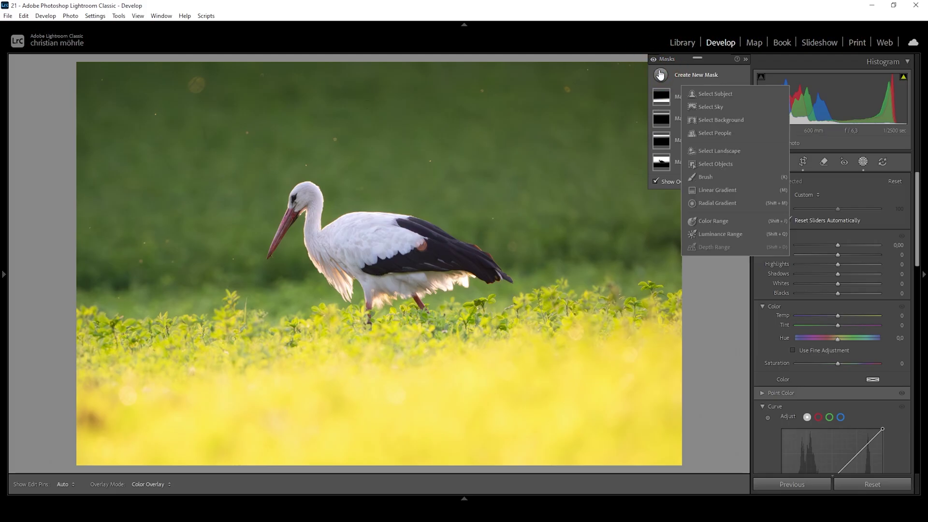
pyautogui.click(707, 94)
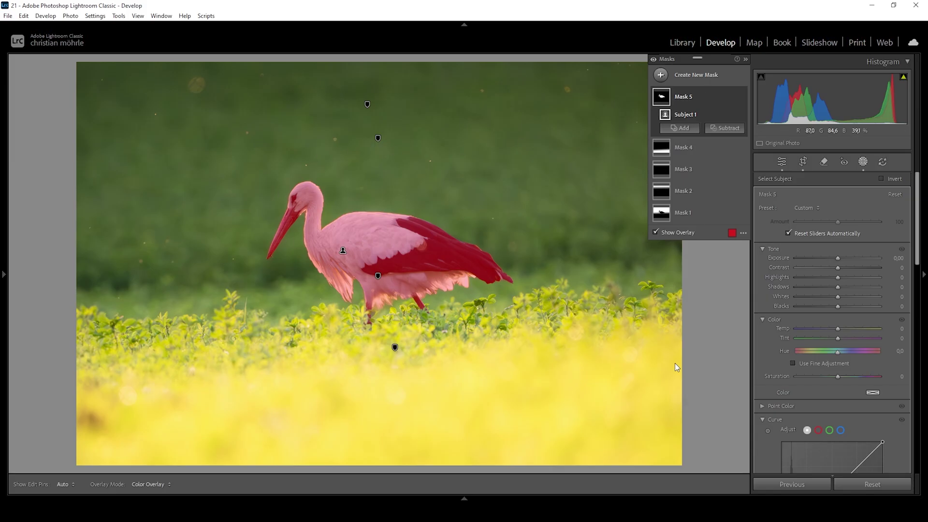
pyautogui.moveTo(838, 329); pyautogui.dragTo(839, 331)
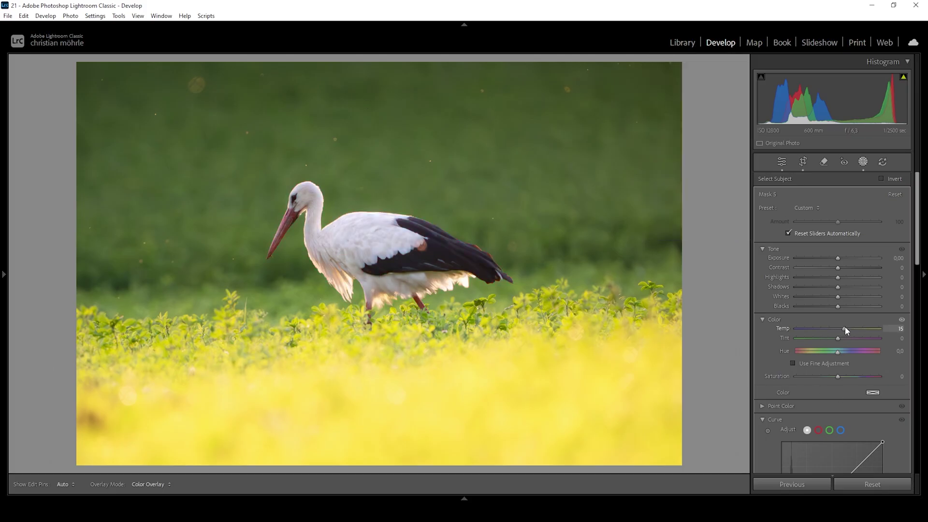
pyautogui.moveTo(844, 330); pyautogui.dragTo(827, 340)
pyautogui.click(839, 340)
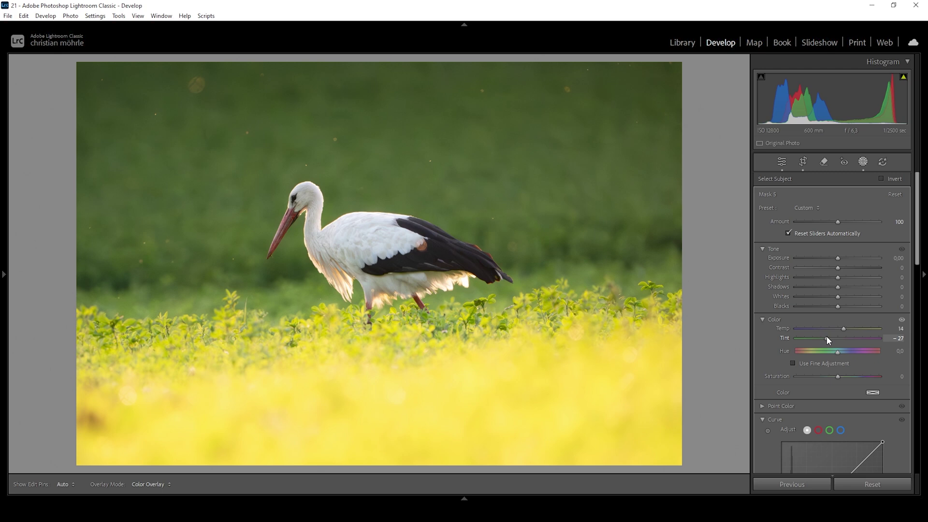
pyautogui.moveTo(831, 336); pyautogui.dragTo(831, 335)
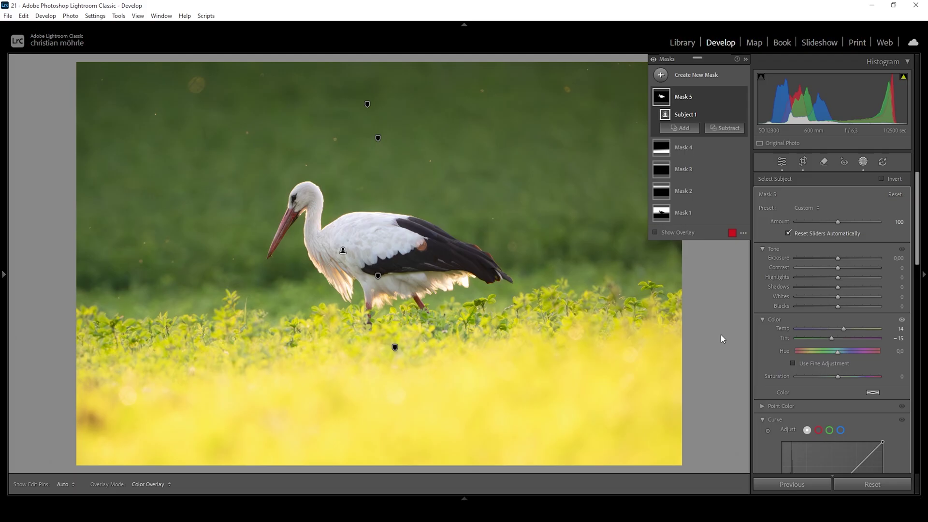
pyautogui.moveTo(838, 376); pyautogui.dragTo(837, 376)
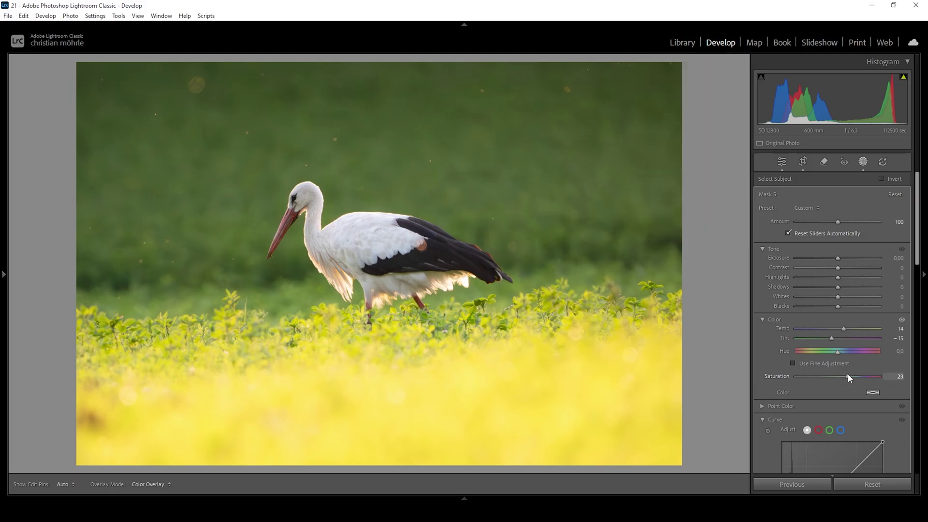
pyautogui.moveTo(846, 375); pyautogui.dragTo(843, 376)
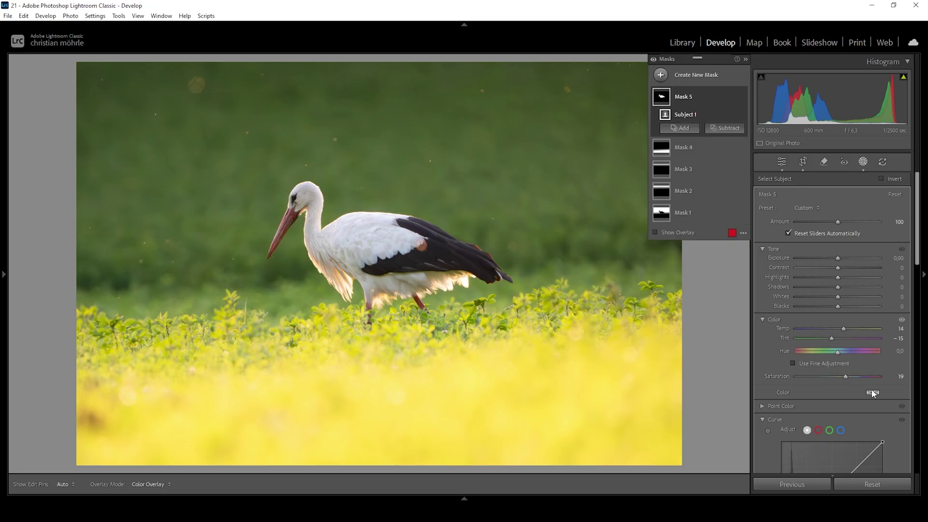
# - Create another subject mask and intersect it with a tilted radial gradient placed over the stork's head and beak
pyautogui.click(679, 128)
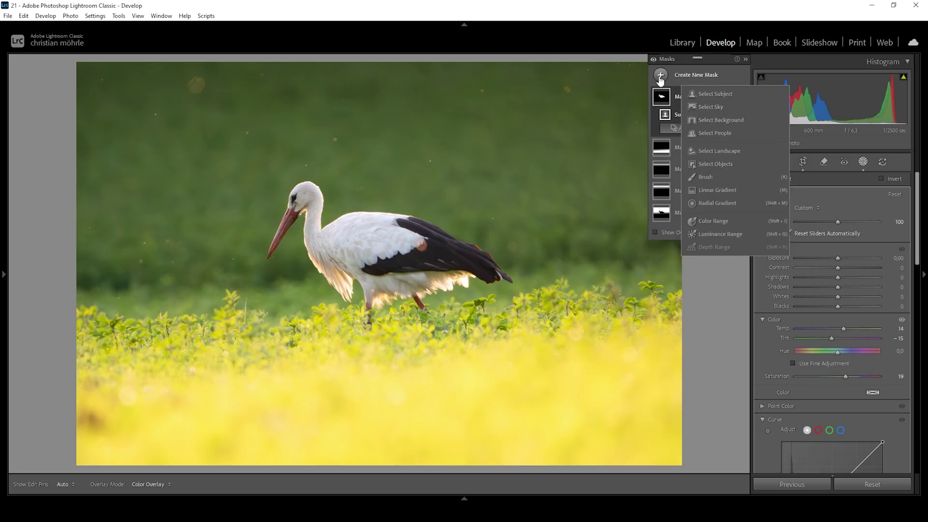
pyautogui.click(724, 94)
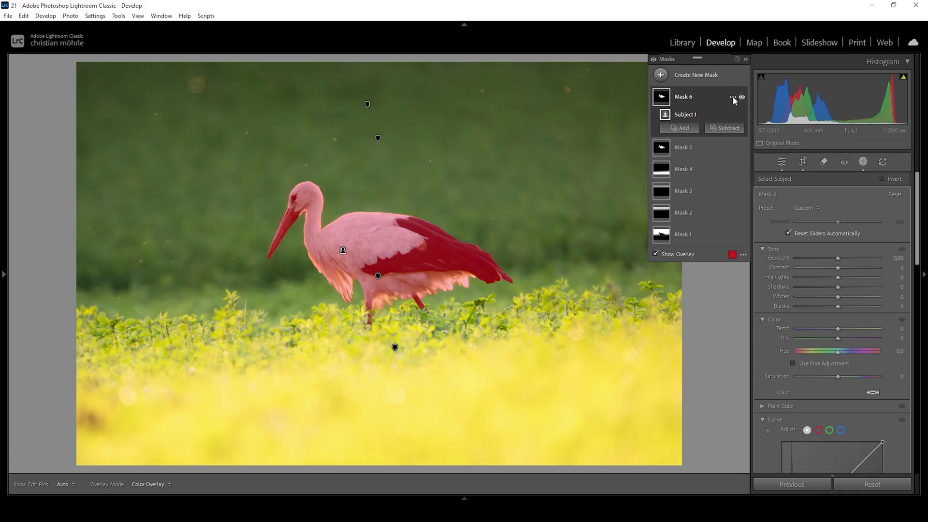
pyautogui.click(733, 97)
pyautogui.moveTo(773, 145)
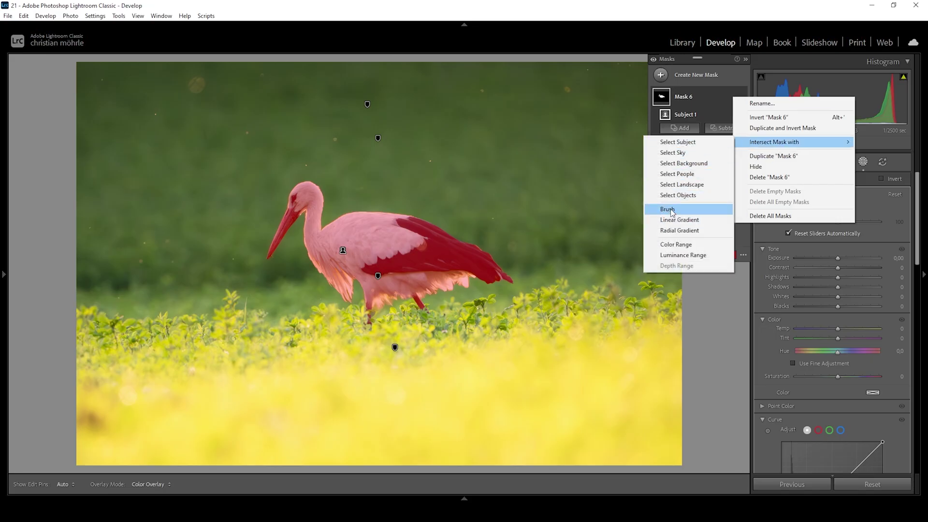
pyautogui.click(674, 231)
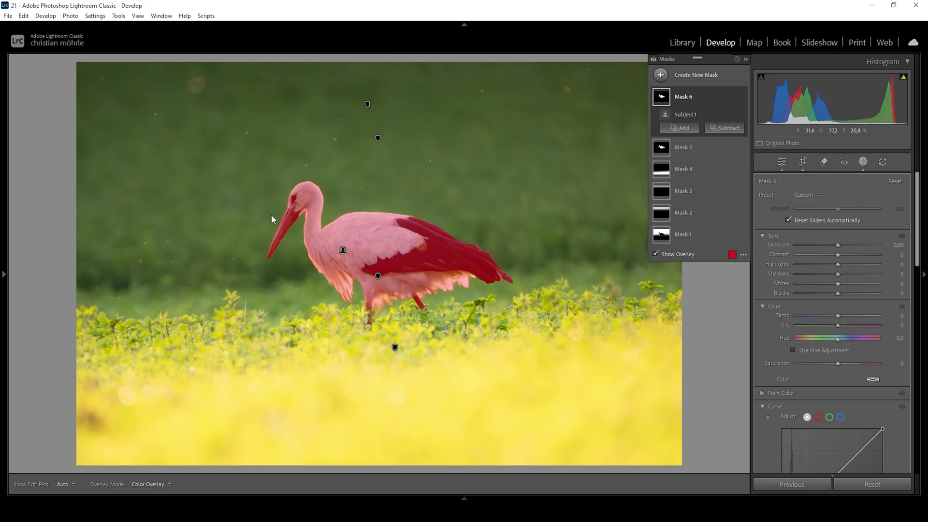
pyautogui.moveTo(263, 196); pyautogui.dragTo(292, 260)
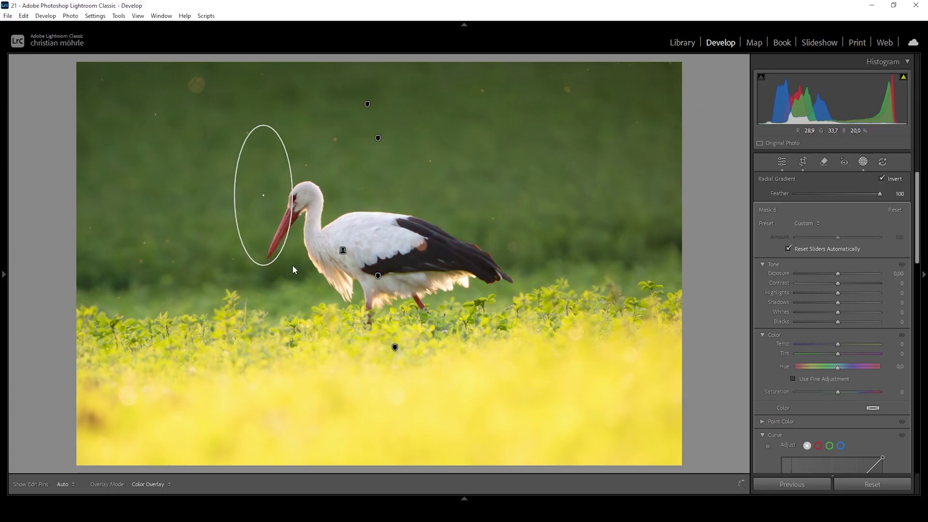
pyautogui.moveTo(265, 125); pyautogui.dragTo(291, 127)
pyautogui.moveTo(275, 183); pyautogui.dragTo(305, 199)
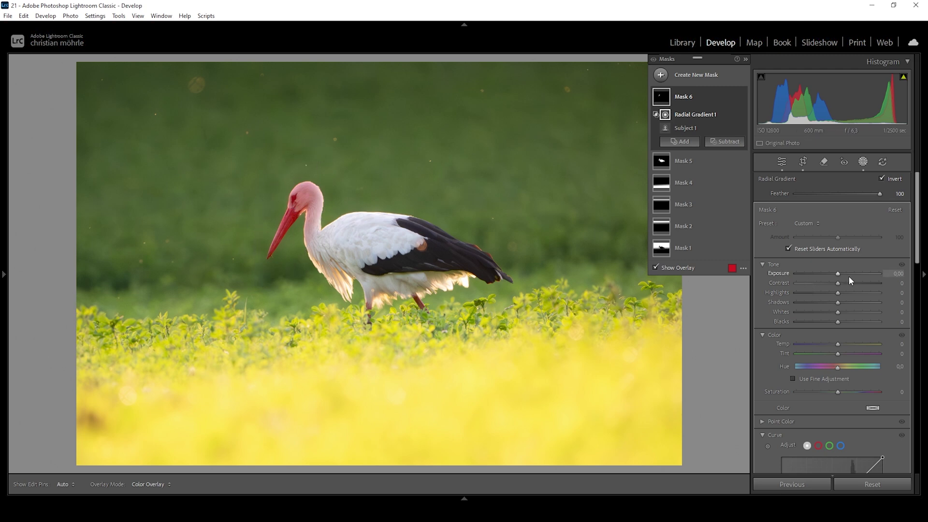
# - Set the head mask's Exposure to 0.51 and compare the photo with all masks hidden and shown
pyautogui.moveTo(839, 275); pyautogui.dragTo(844, 274)
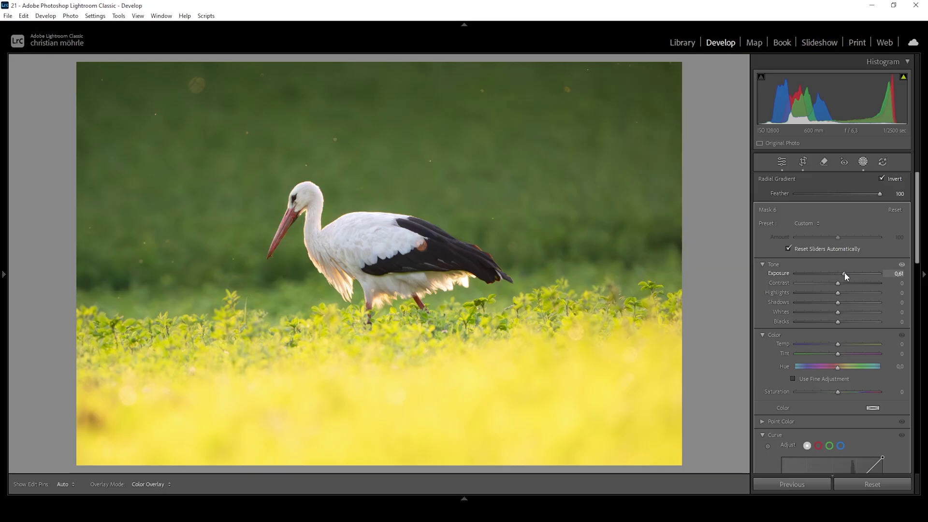
pyautogui.moveTo(843, 272); pyautogui.dragTo(842, 272)
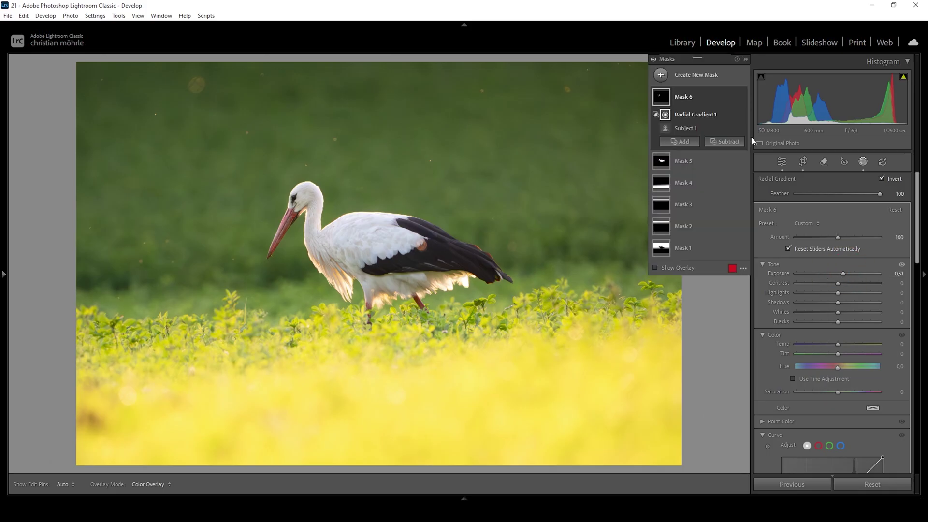
pyautogui.click(653, 59)
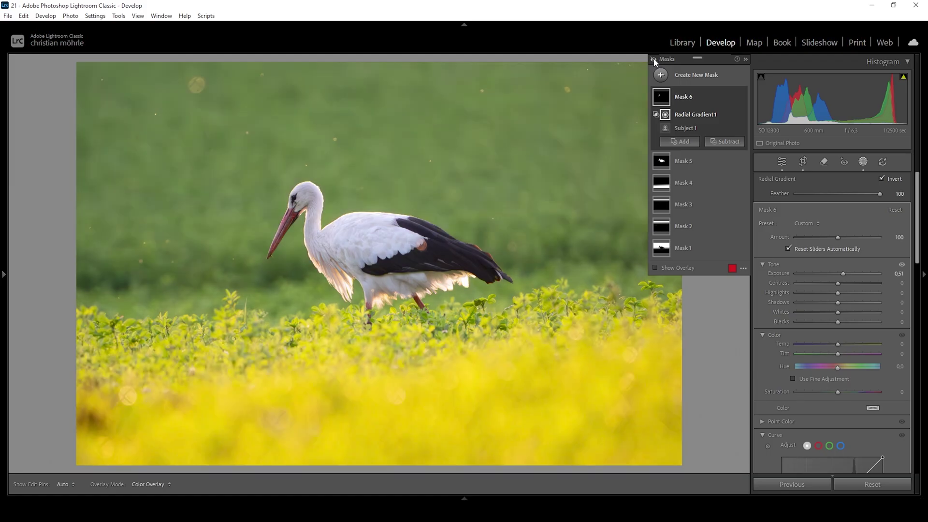
pyautogui.click(653, 60)
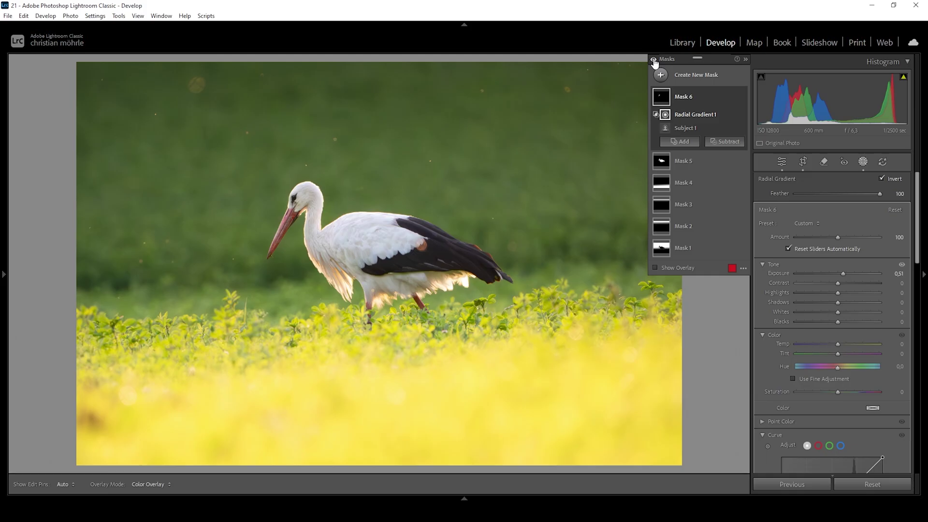
# - Return to the global edit settings and raise the Color Mixer Saturation of Green to +16 and Yellow to +20
pyautogui.click(781, 161)
pyautogui.click(896, 181)
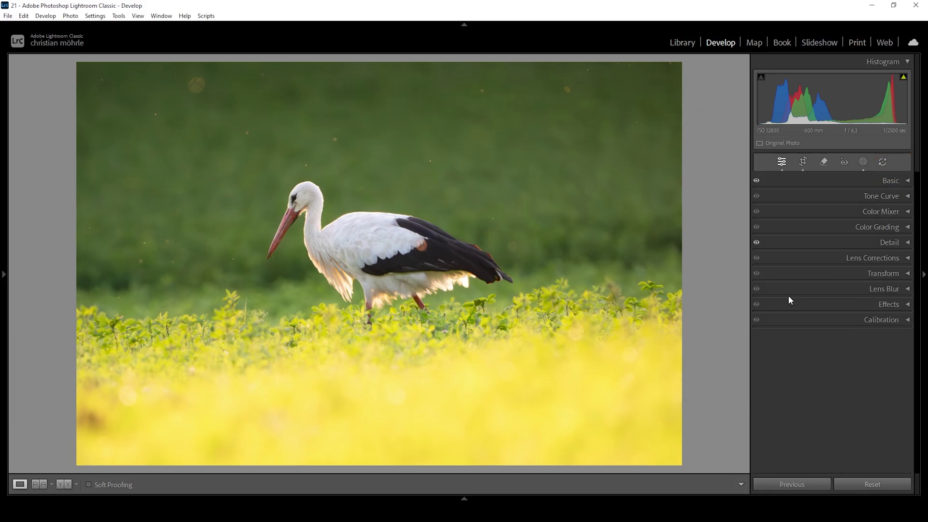
pyautogui.click(883, 211)
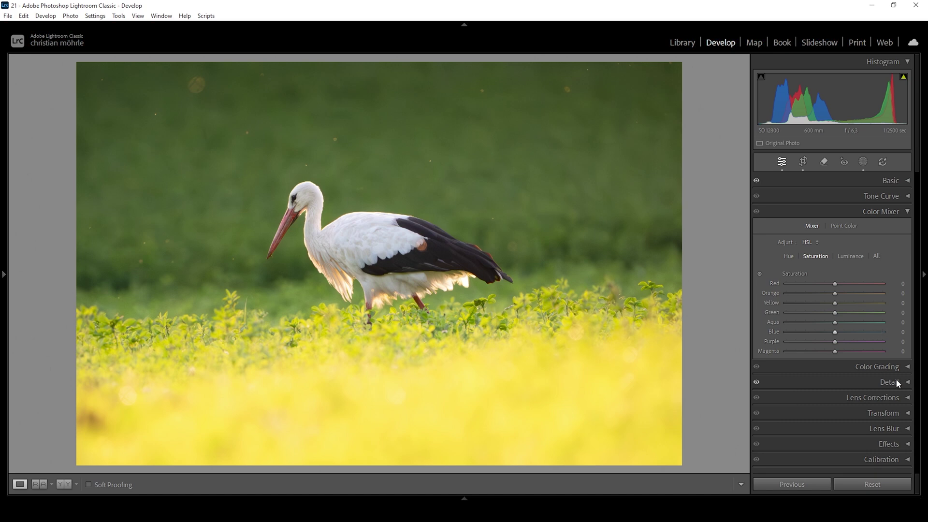
pyautogui.moveTo(834, 313); pyautogui.dragTo(841, 313)
pyautogui.moveTo(836, 303); pyautogui.dragTo(844, 307)
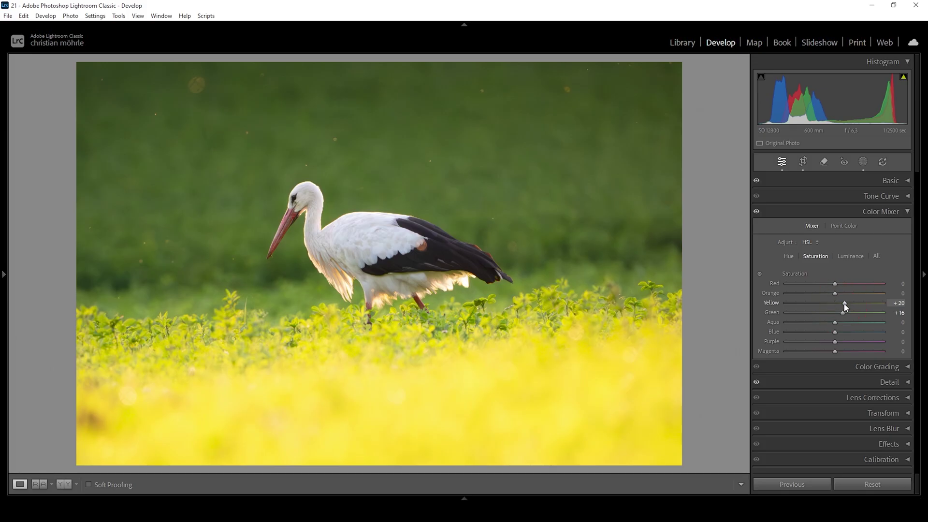
# - Set the Color Mixer Hue of Green to +9 and Yellow to -12, and shift the Red hue slightly toward orange
pyautogui.click(790, 257)
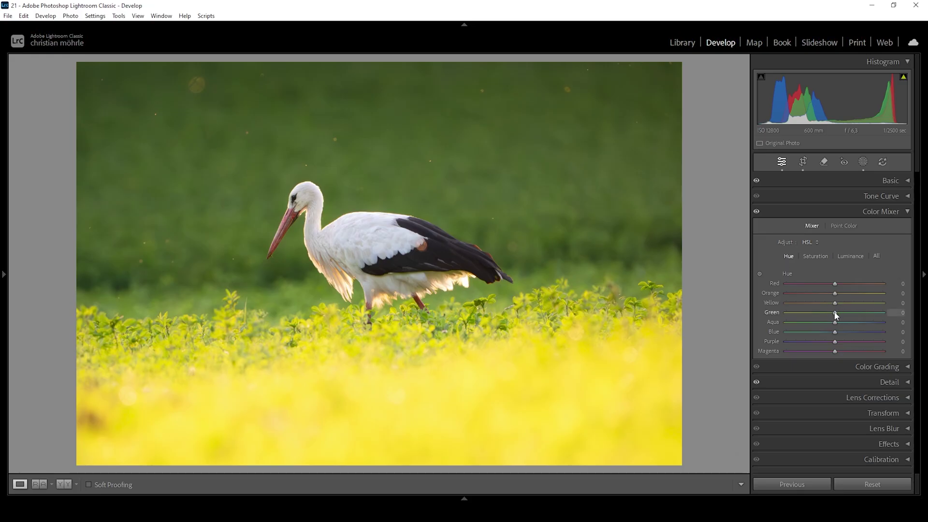
pyautogui.moveTo(836, 315); pyautogui.dragTo(840, 315)
pyautogui.moveTo(840, 316); pyautogui.dragTo(842, 316)
pyautogui.moveTo(835, 303); pyautogui.dragTo(833, 303)
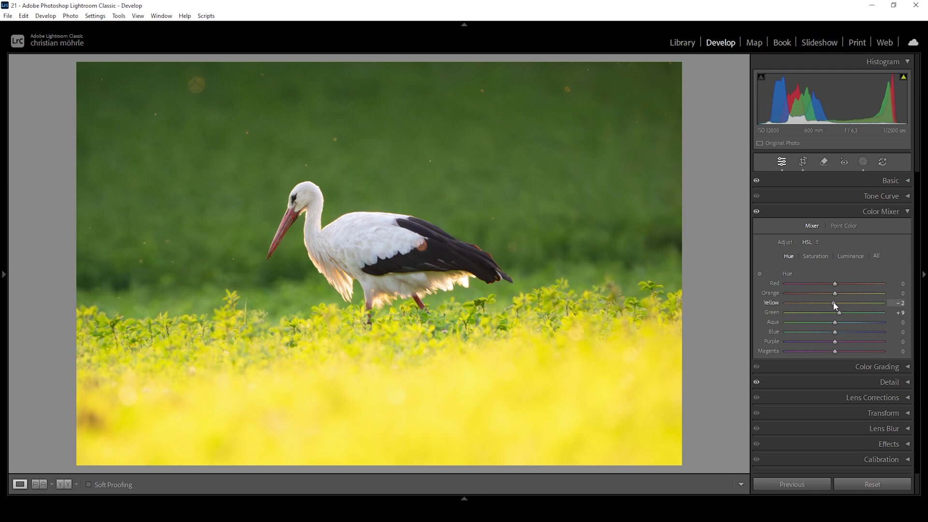
pyautogui.moveTo(833, 302); pyautogui.dragTo(829, 305)
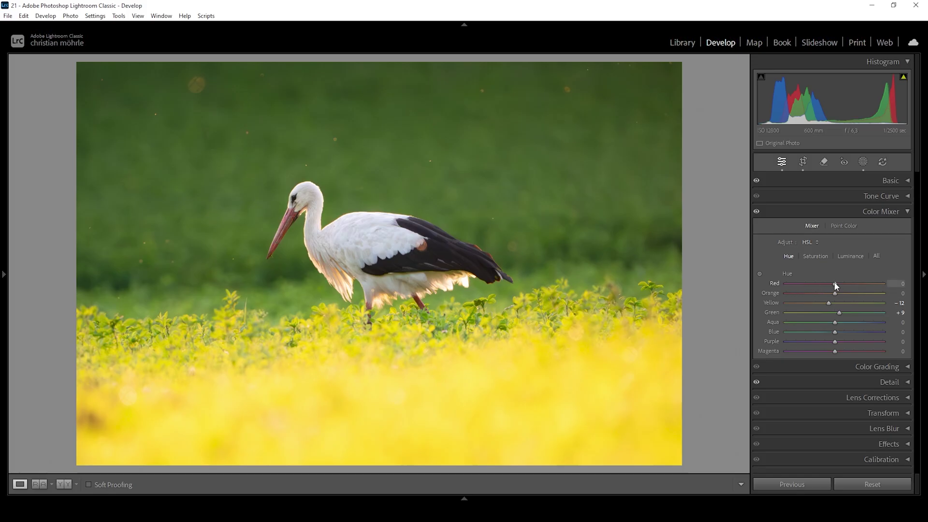
pyautogui.moveTo(838, 286); pyautogui.dragTo(843, 283)
pyautogui.click(880, 213)
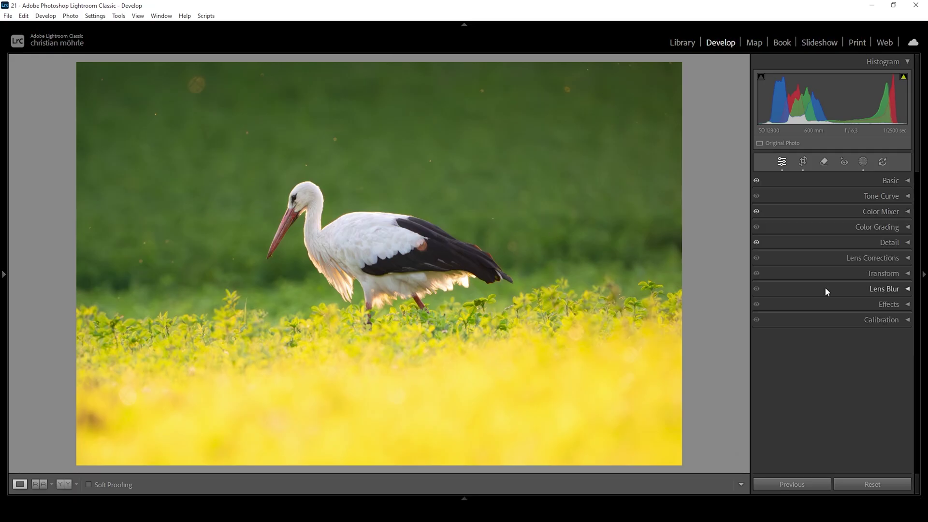
# - Tint the highlights warm in Color Grading with Hue 44 and Saturation 34
pyautogui.click(897, 226)
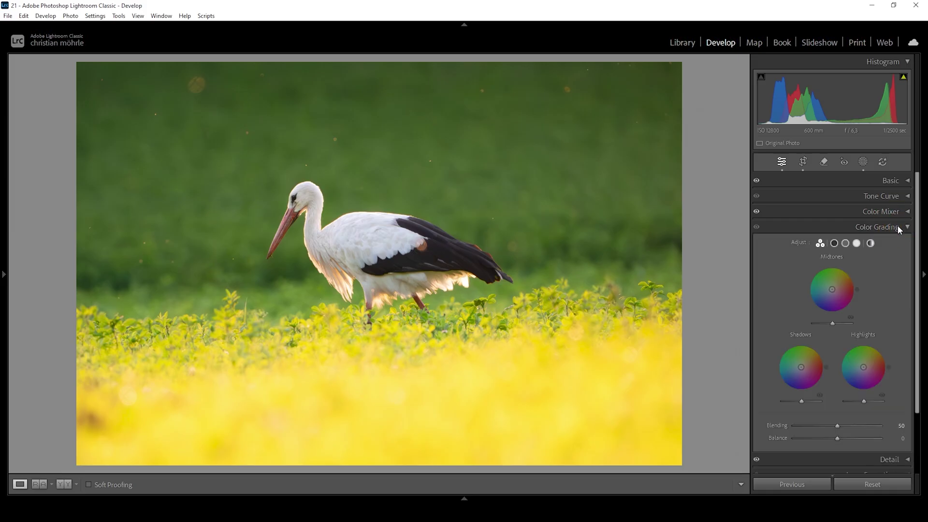
pyautogui.click(856, 243)
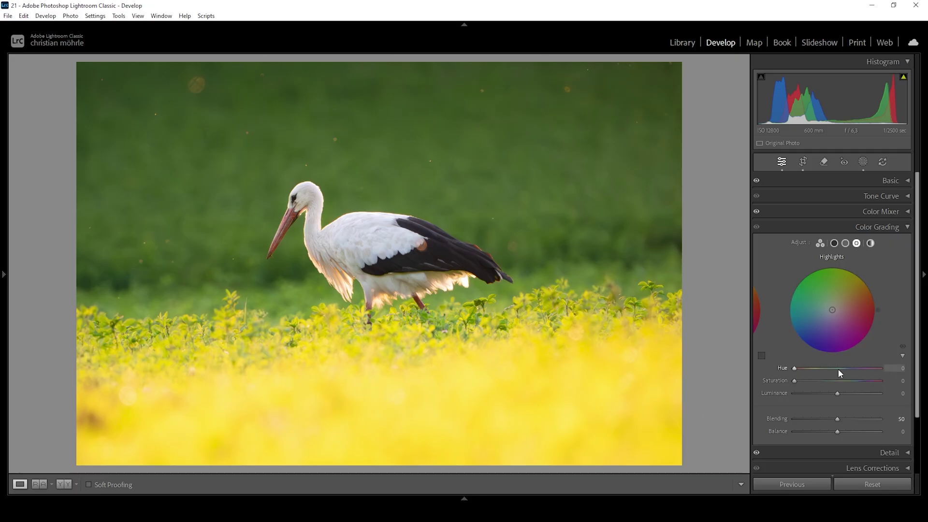
pyautogui.moveTo(795, 368); pyautogui.dragTo(804, 366)
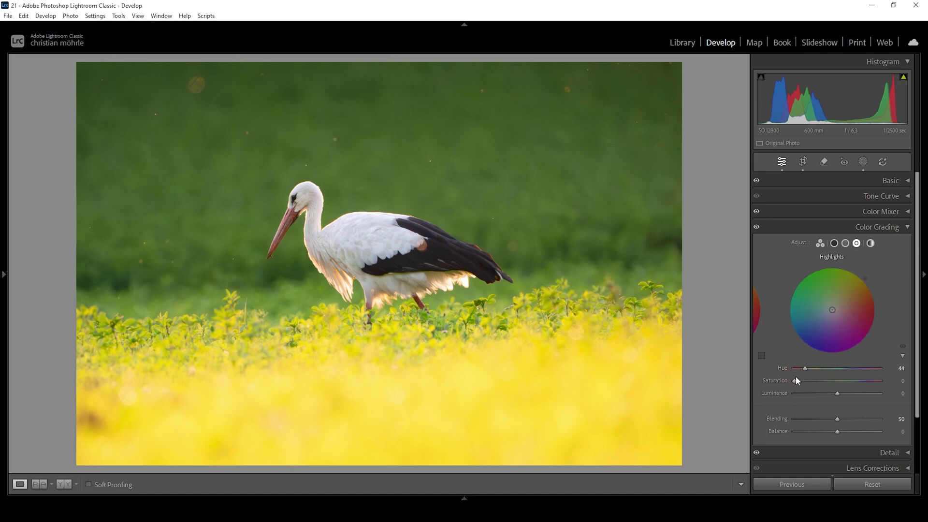
pyautogui.moveTo(795, 380); pyautogui.dragTo(849, 381)
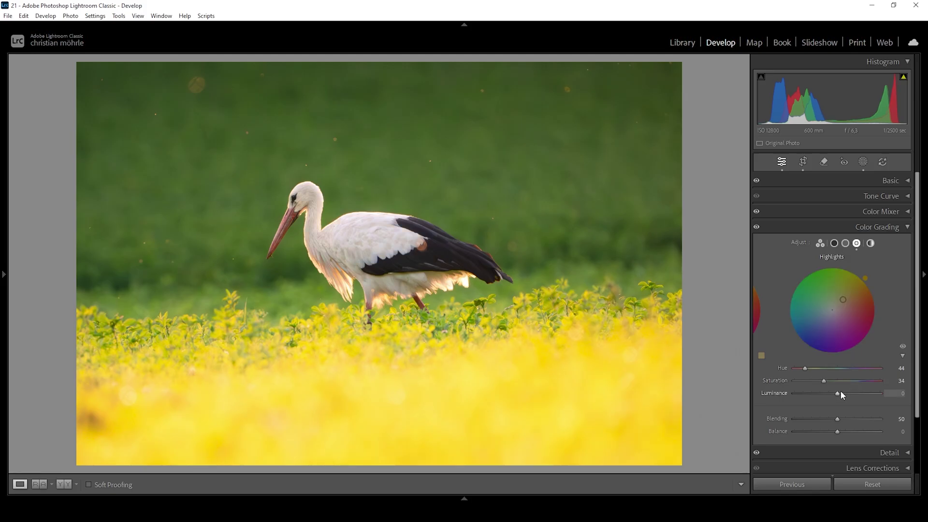
pyautogui.click(892, 227)
# - Set the Calibration Blue Primary Hue to -7 and its Saturation to +20
pyautogui.click(862, 318)
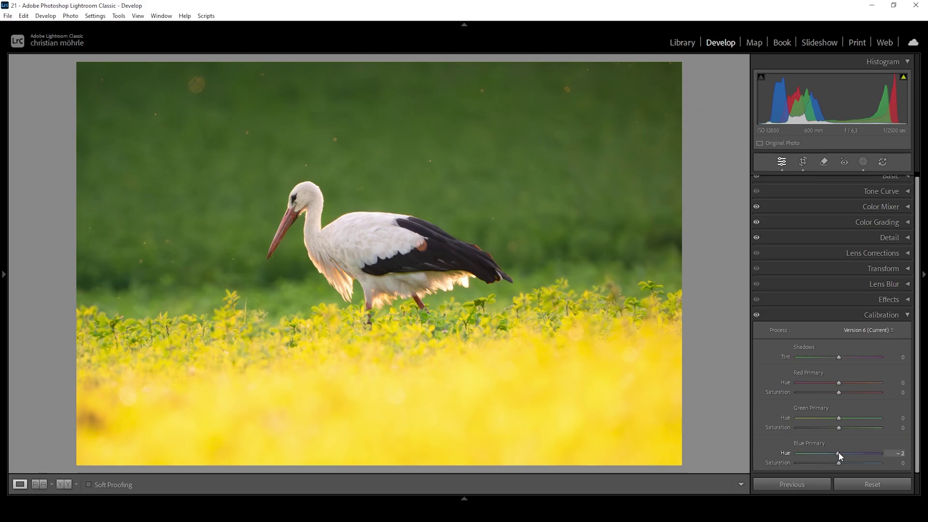
pyautogui.moveTo(839, 454); pyautogui.dragTo(847, 463)
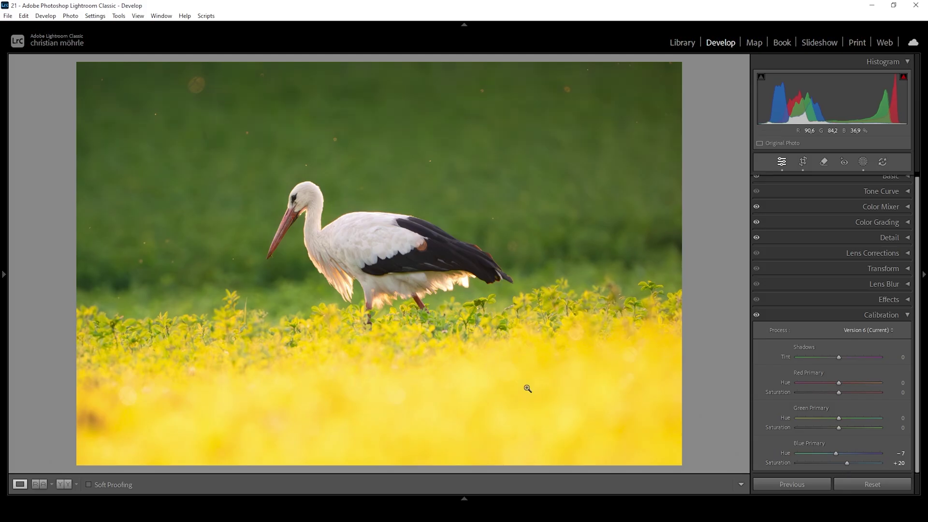
pyautogui.click(870, 314)
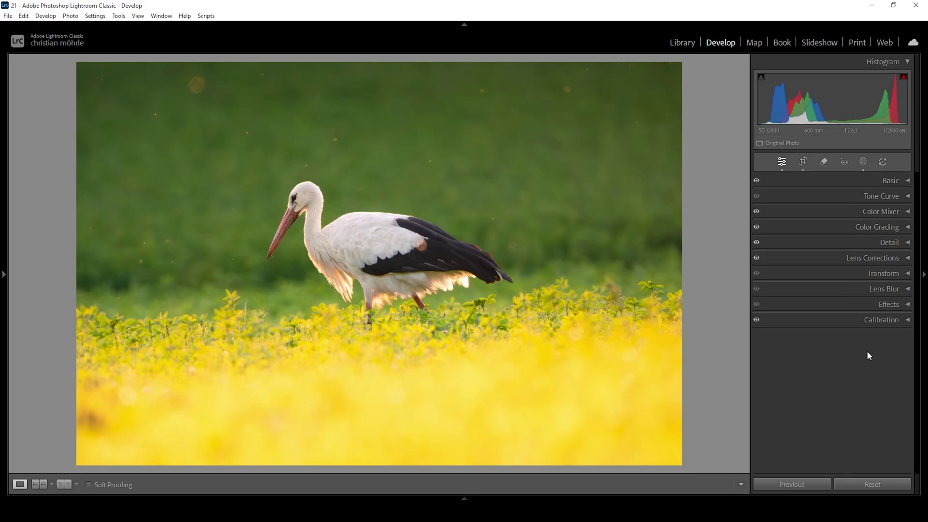
# - Sharpen the photo with Amount 96, Radius 0.5, Detail 100 and Masking 72
pyautogui.click(896, 242)
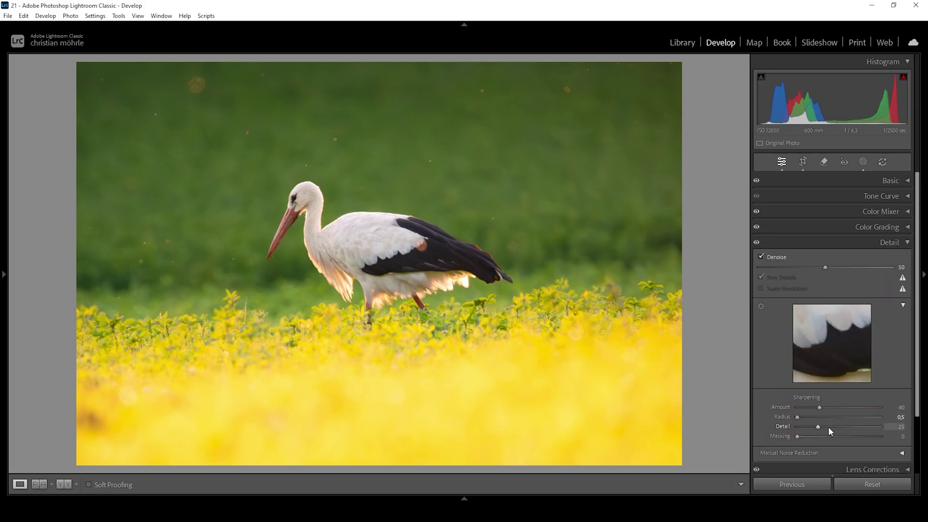
pyautogui.moveTo(821, 426); pyautogui.dragTo(880, 427)
pyautogui.moveTo(797, 437); pyautogui.dragTo(858, 438)
pyautogui.moveTo(820, 407); pyautogui.dragTo(849, 409)
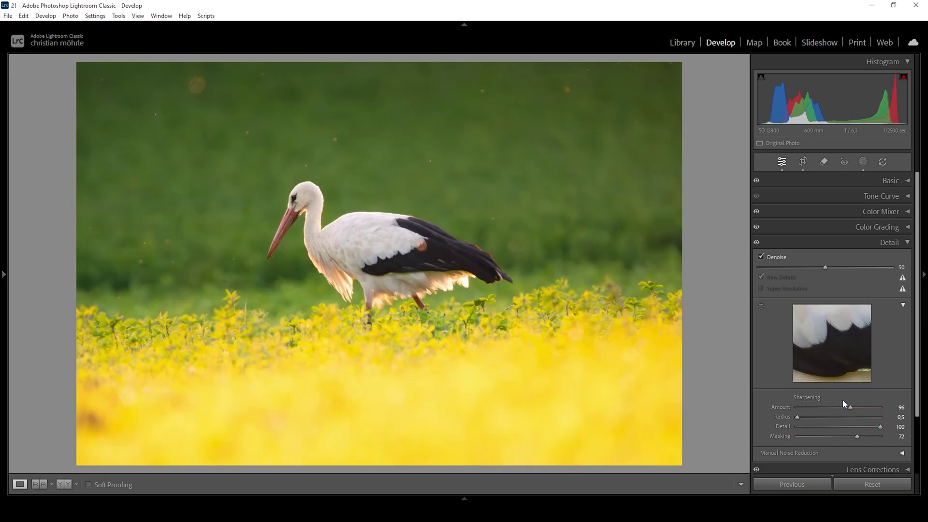